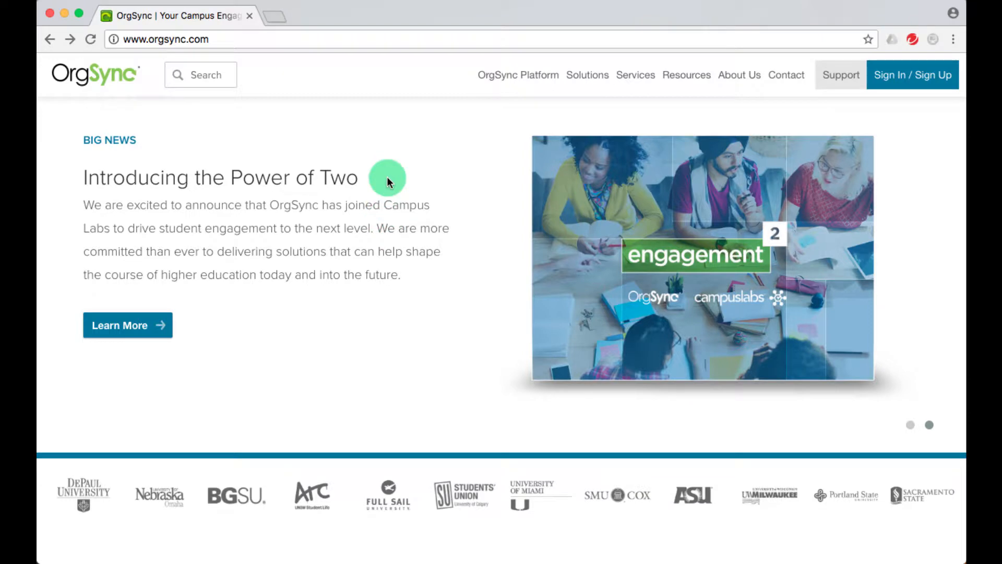
# Sign in to OrgSync with the Western Sydney University ID.
pyautogui.click(900, 75)
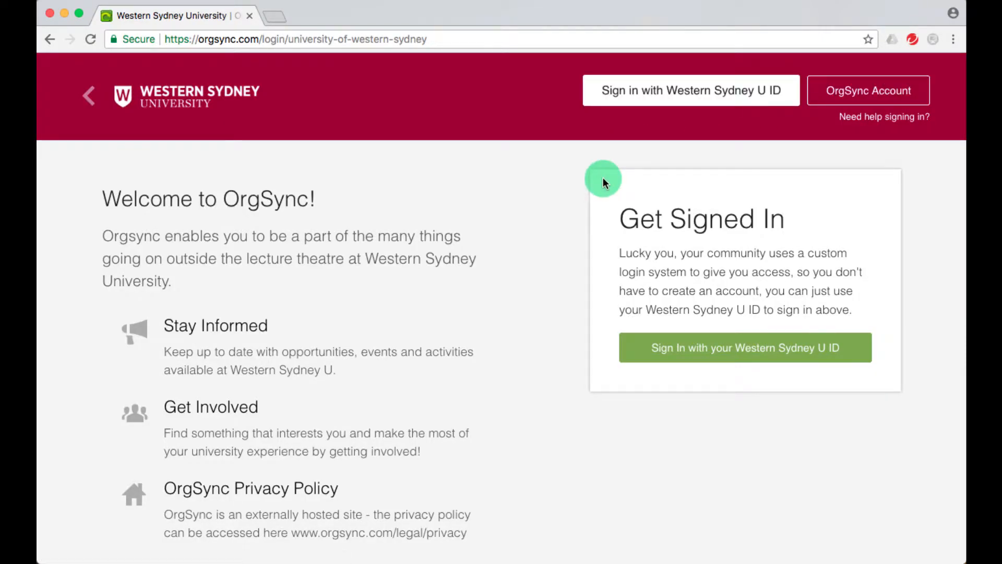
pyautogui.click(657, 100)
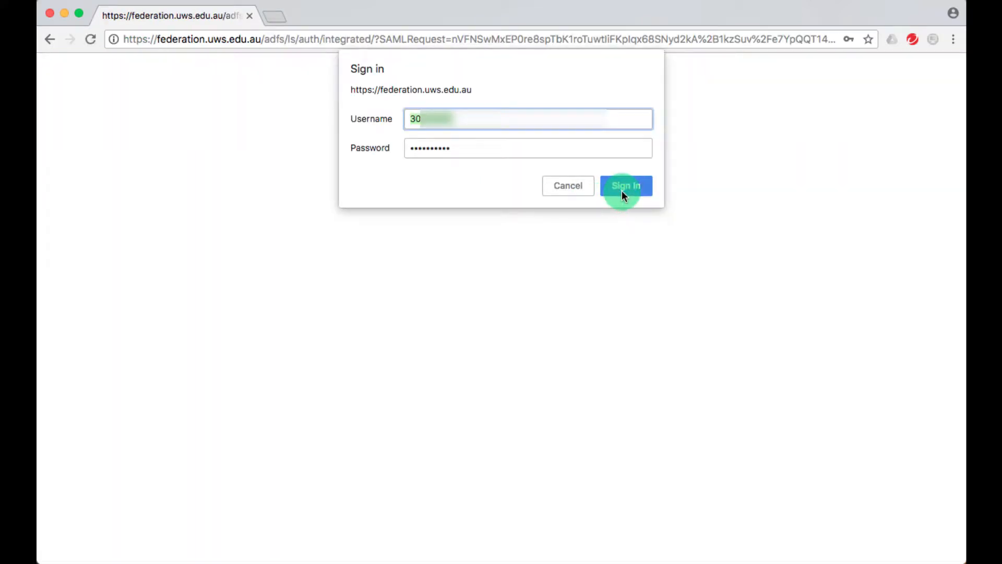
pyautogui.click(626, 180)
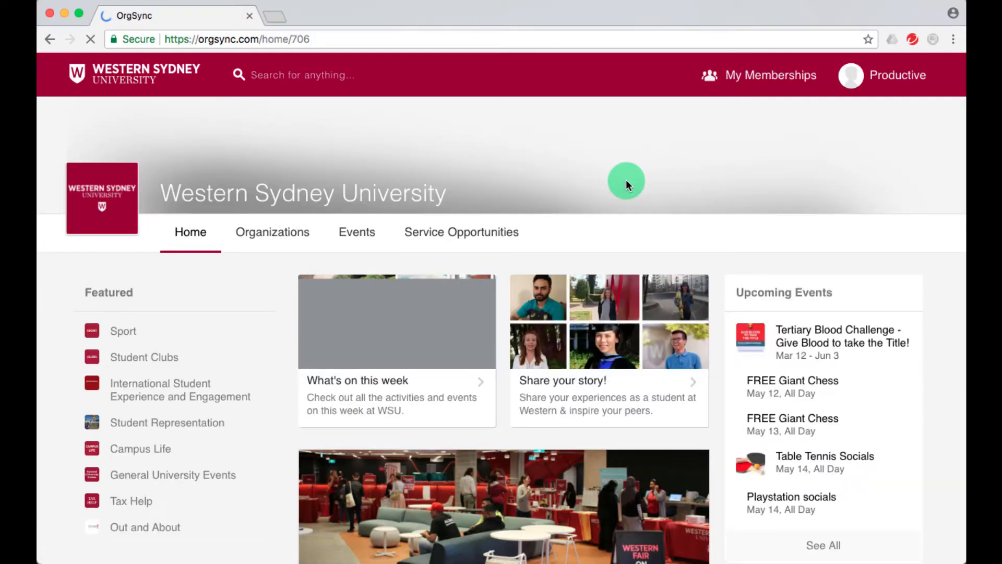
# Go to the Productive MSA club from My Memberships and show its Events listing.
pyautogui.click(735, 88)
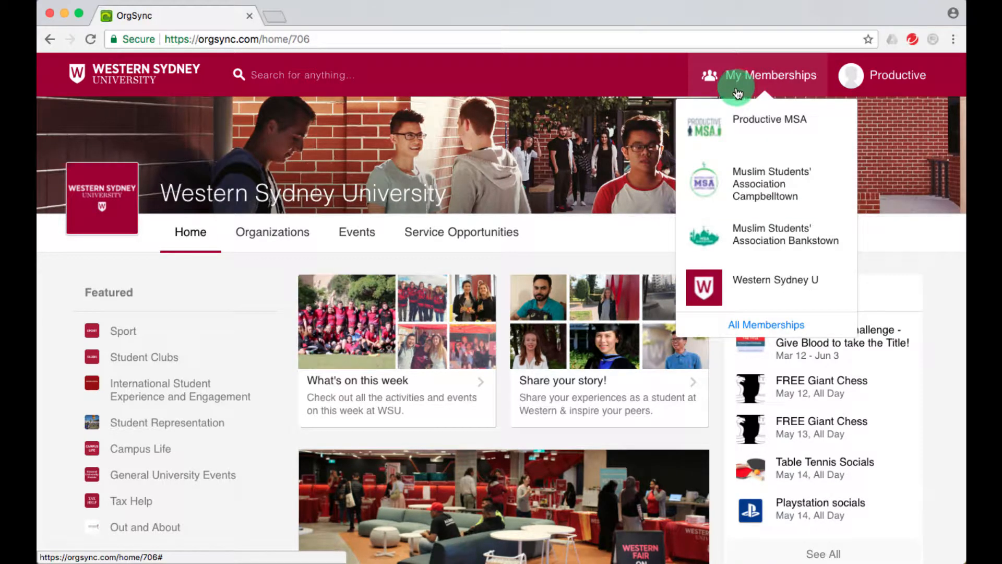
pyautogui.click(735, 124)
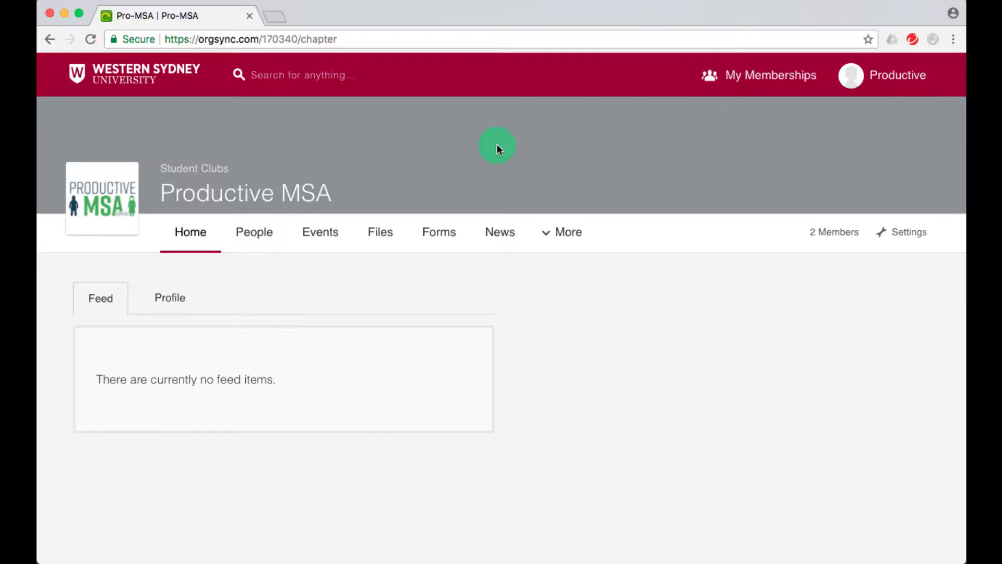
pyautogui.click(319, 237)
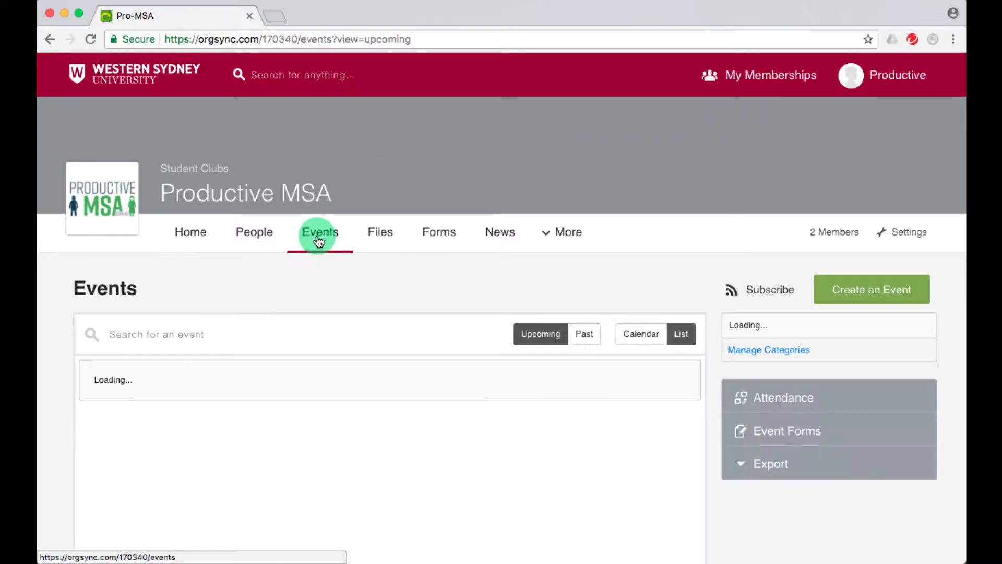
# Start a new club event named 'Test' in the UWS Wide category.
pyautogui.click(875, 293)
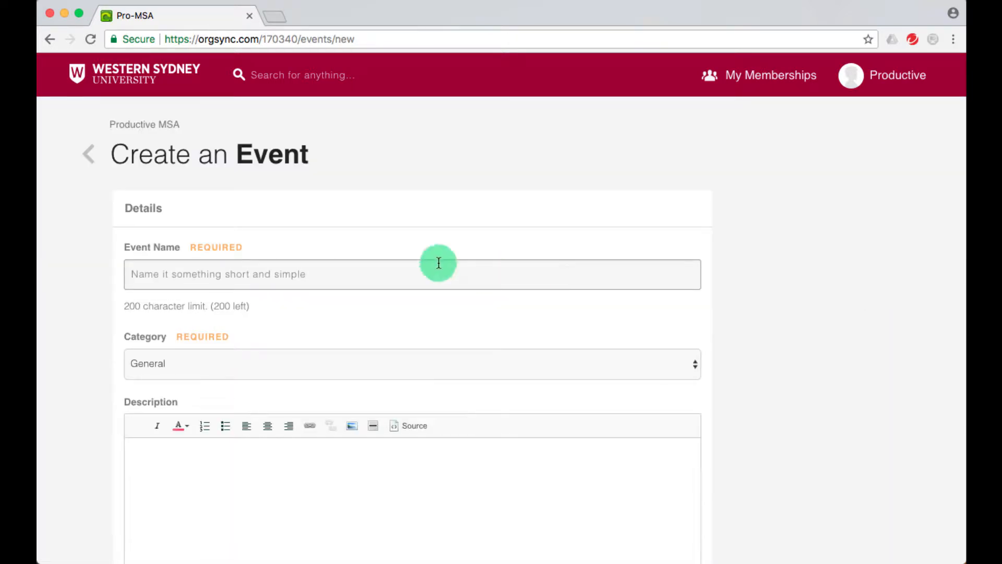
pyautogui.write('Test')
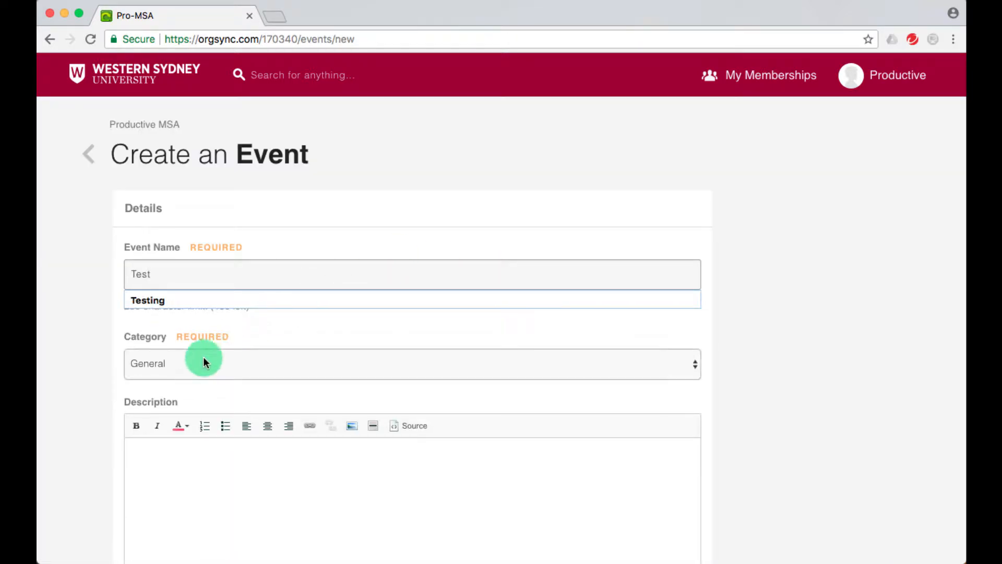
pyautogui.click(203, 356)
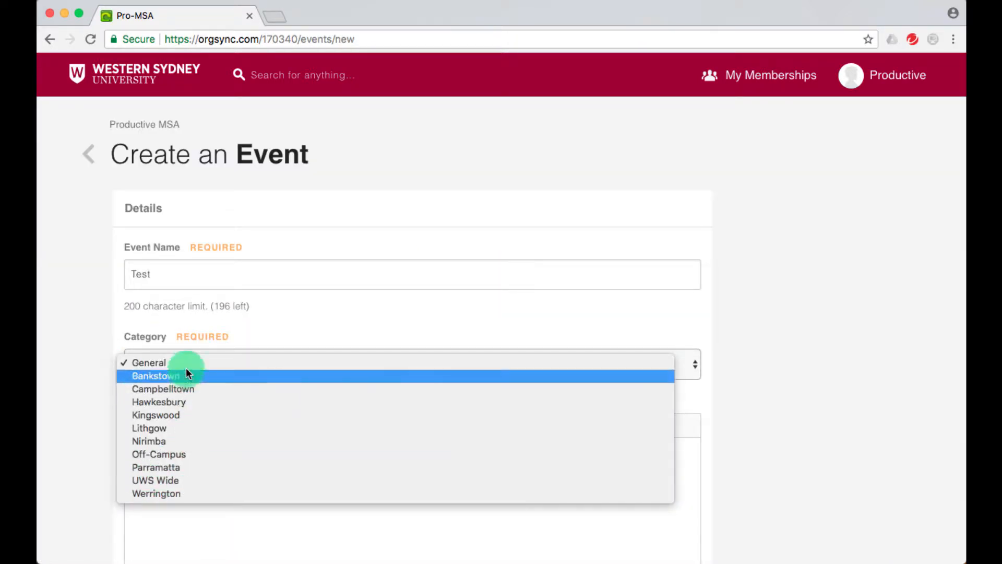
pyautogui.click(195, 480)
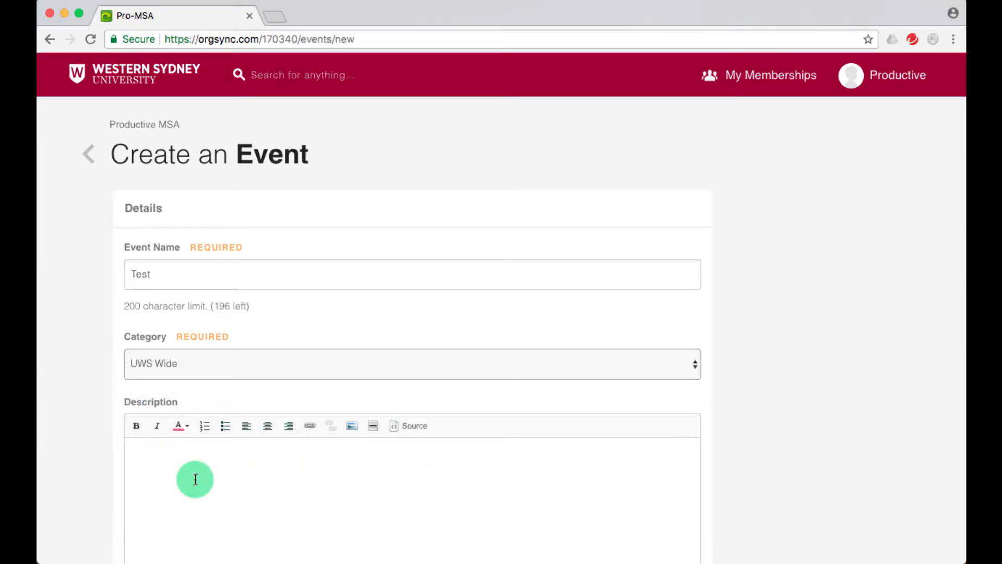
# Give the event the description 'Testing' and create it to reach the request form.
pyautogui.scroll(-3, 195, 479)
pyautogui.click(195, 481)
pyautogui.write('Testi')
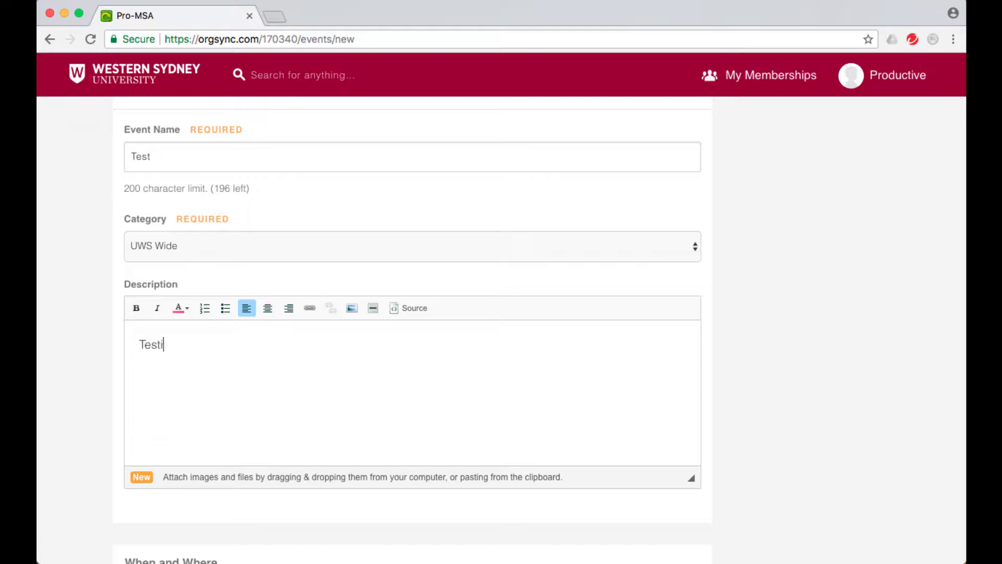
pyautogui.write('ng')
pyautogui.scroll(-5, 152, 448)
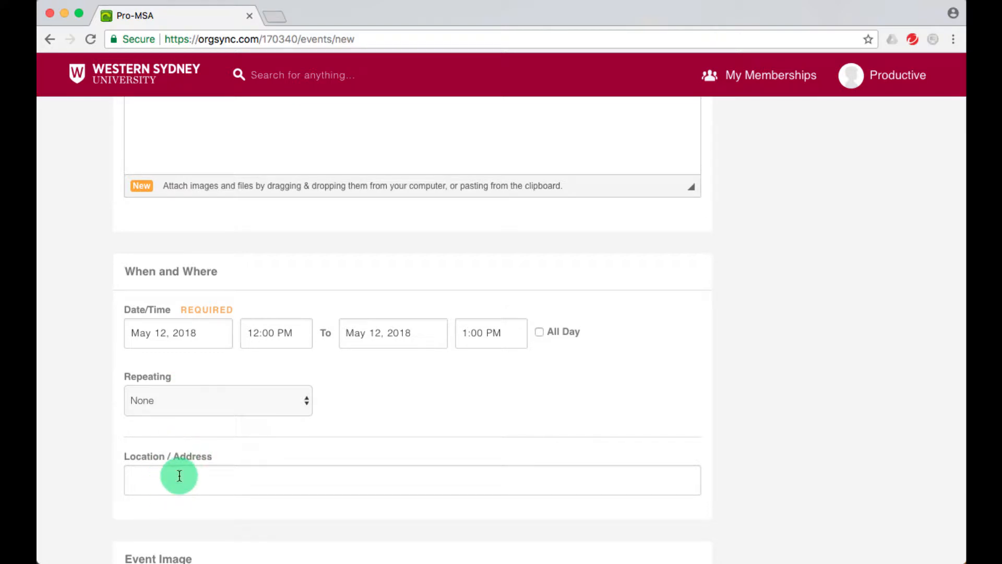
pyautogui.scroll(-3, 179, 474)
pyautogui.scroll(-6, 179, 475)
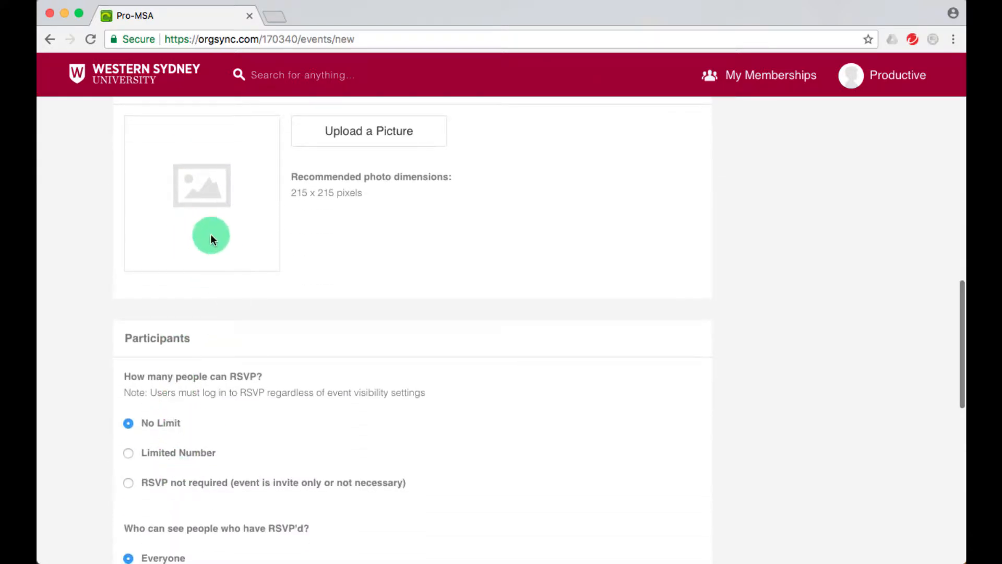
pyautogui.scroll(-5, 210, 239)
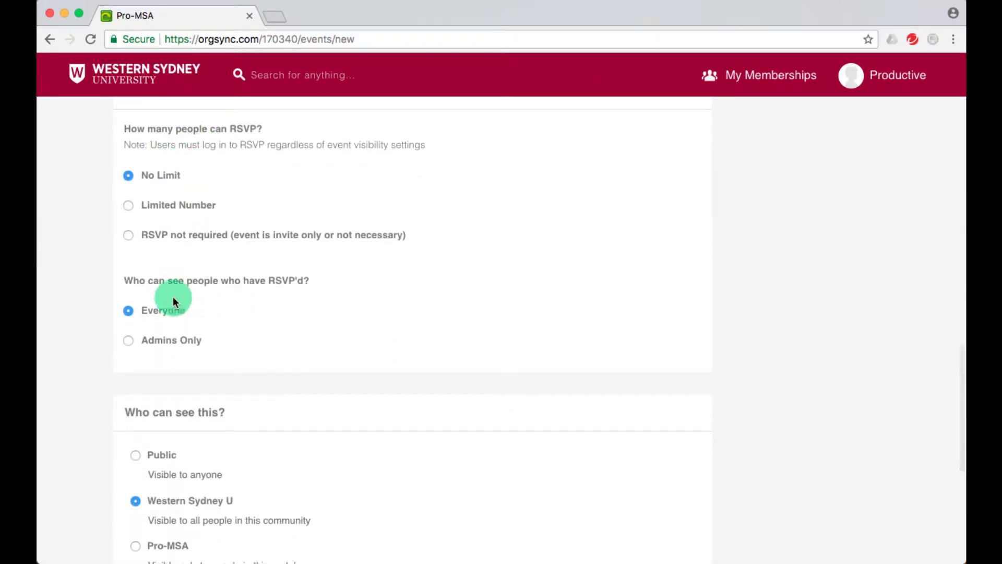
pyautogui.scroll(-6, 178, 252)
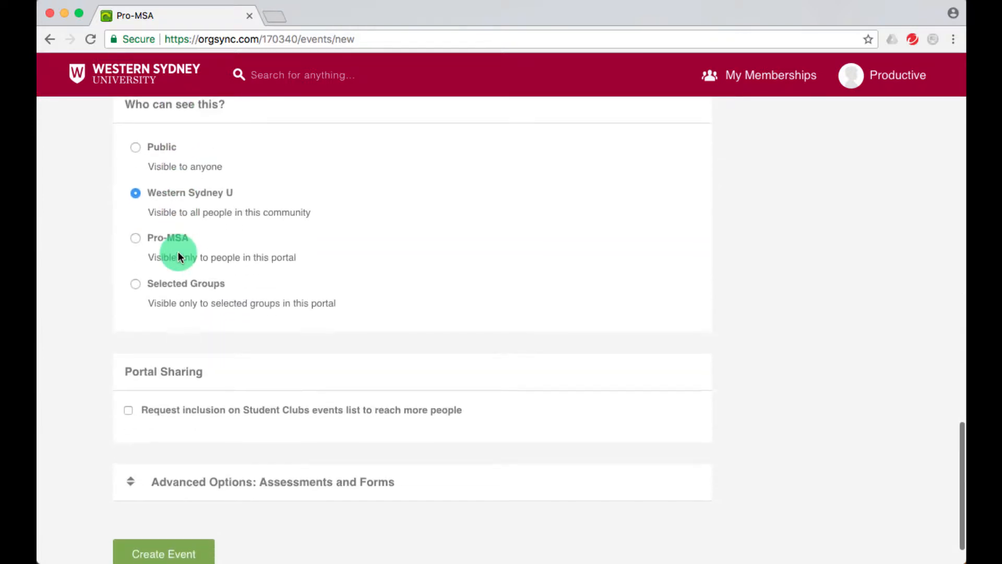
pyautogui.scroll(-1, 244, 403)
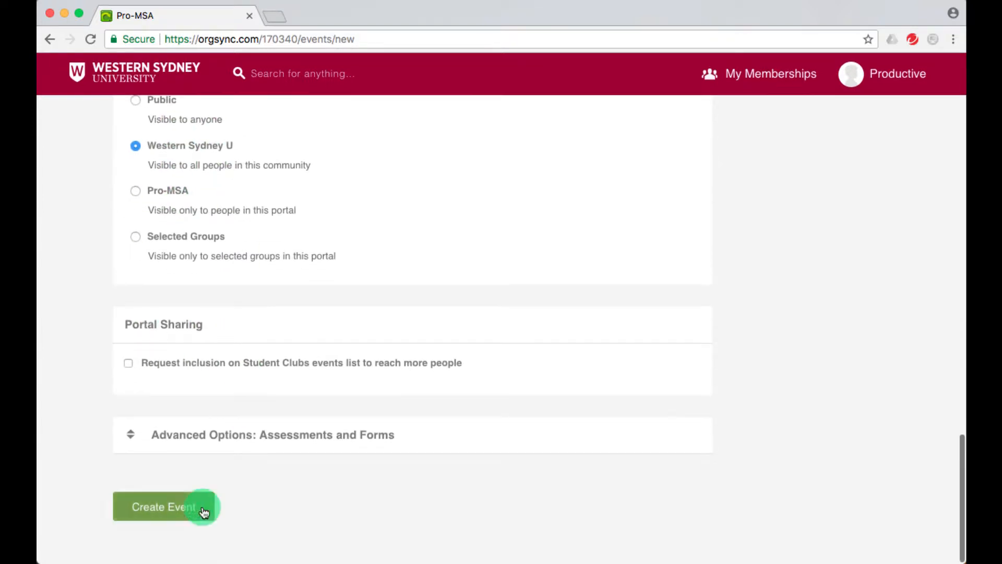
pyautogui.click(191, 517)
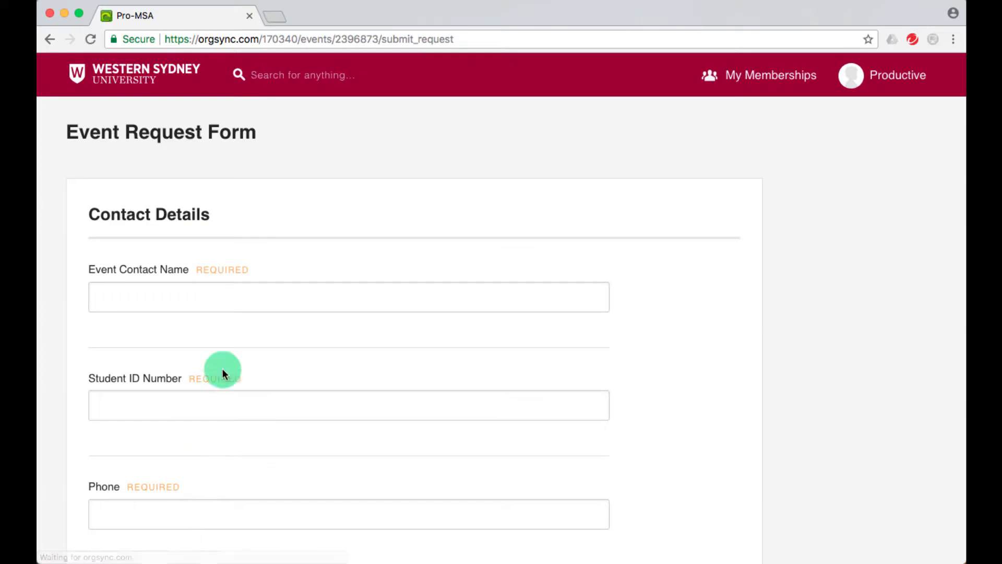
# Enter the event contact's name and student ID number.
pyautogui.click(217, 292)
pyautogui.scroll(-1, 219, 290)
pyautogui.write('Testing')
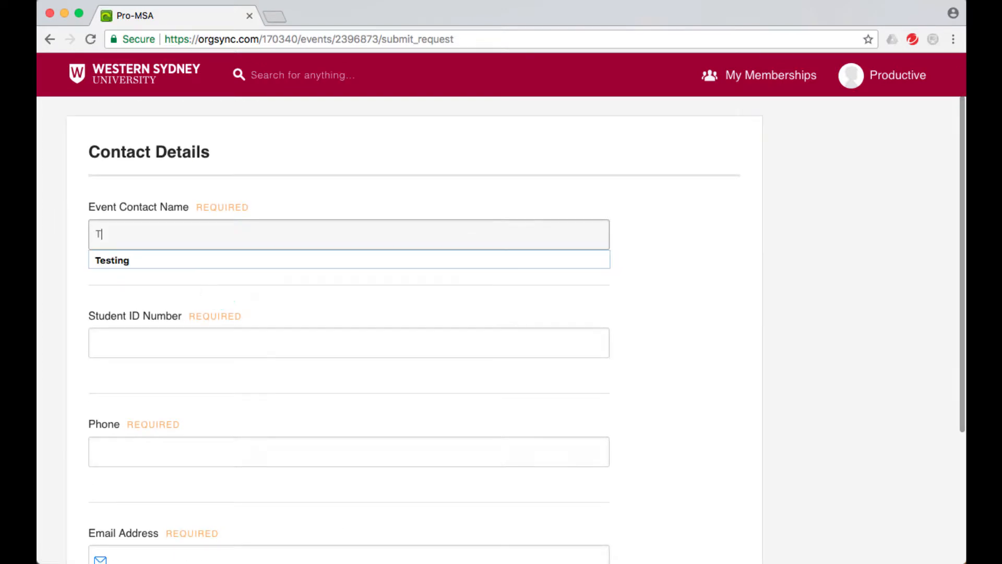
pyautogui.press('Tab')
pyautogui.write('T')
pyautogui.press('BackSpace')
pyautogui.write('12345678')
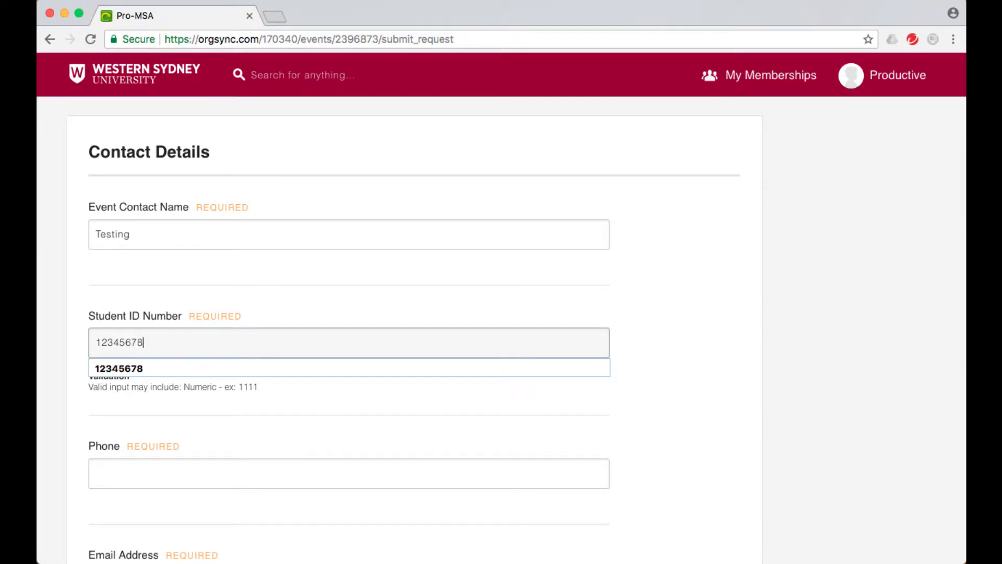
# Add the contact phone number and the suggested university e-mail address, then submit the contact details.
pyautogui.click(170, 472)
pyautogui.write('123456789')
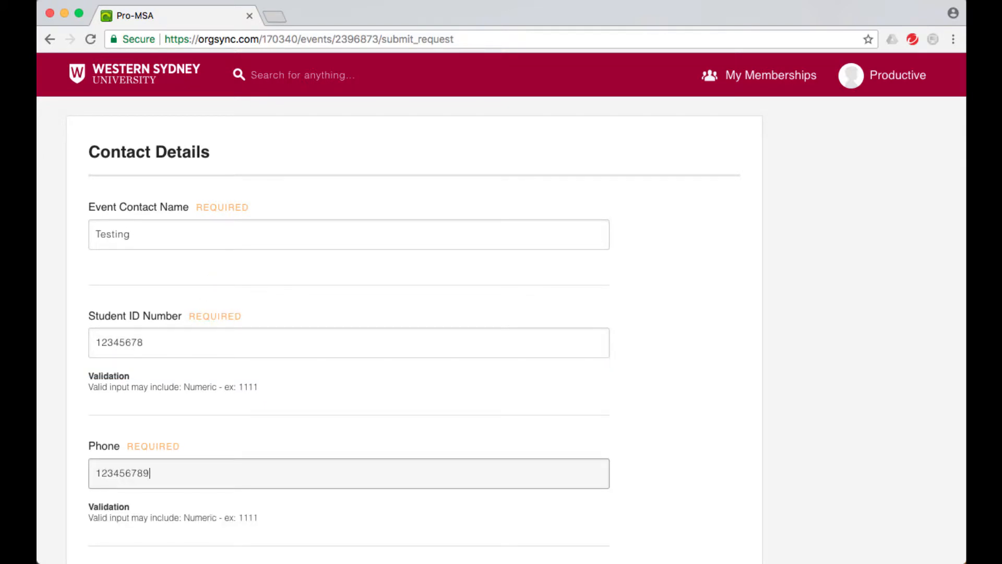
pyautogui.scroll(-4, 344, 334)
pyautogui.click(169, 403)
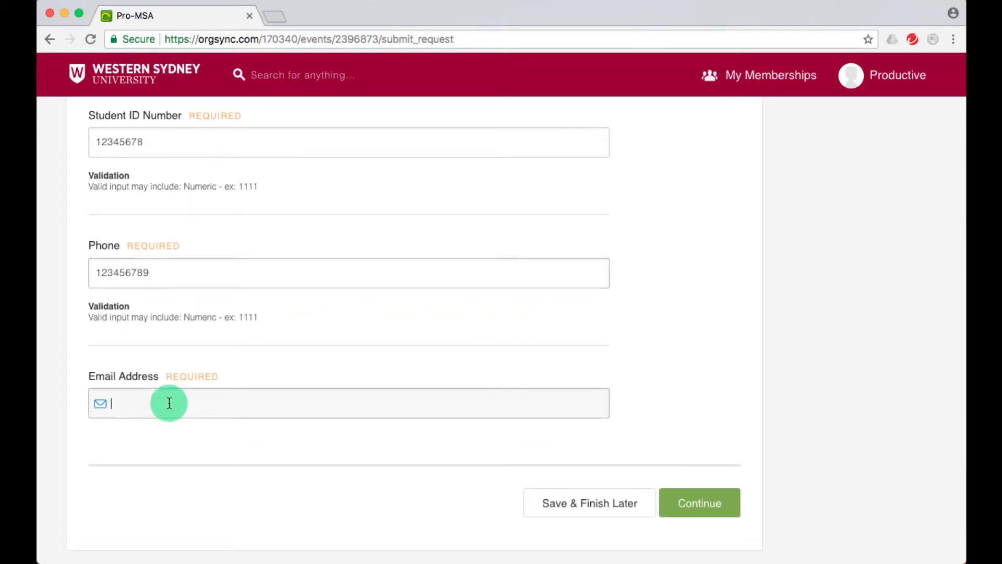
pyautogui.write('testing')
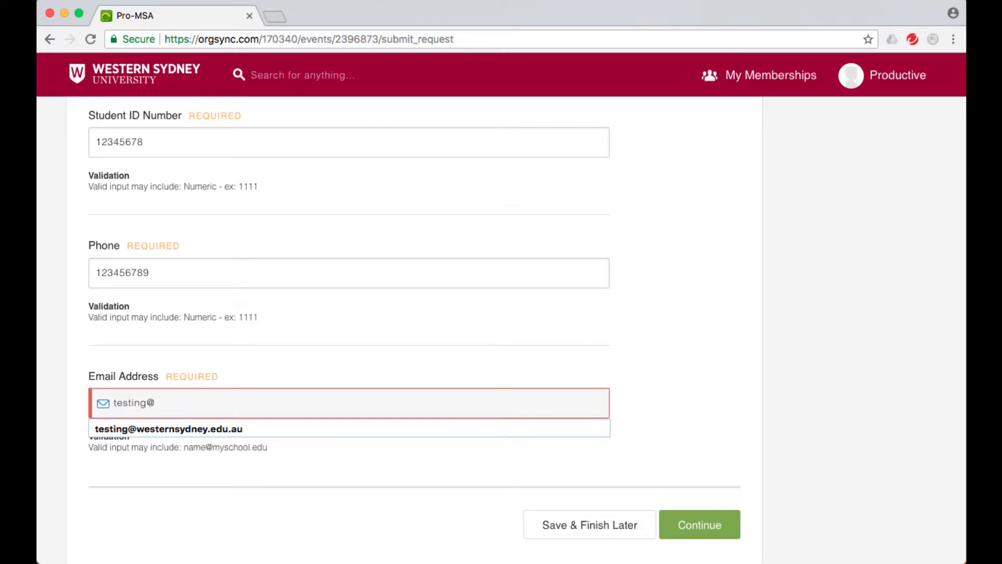
pyautogui.write('@westernsydne')
pyautogui.press('Down')
pyautogui.press('Return')
pyautogui.click(237, 358)
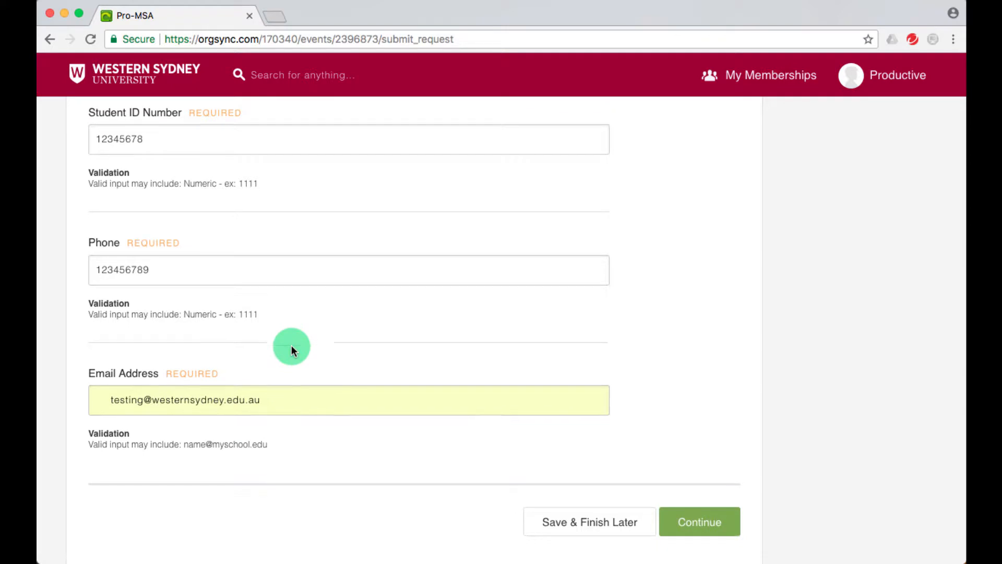
pyautogui.scroll(-2, 292, 347)
pyautogui.click(692, 463)
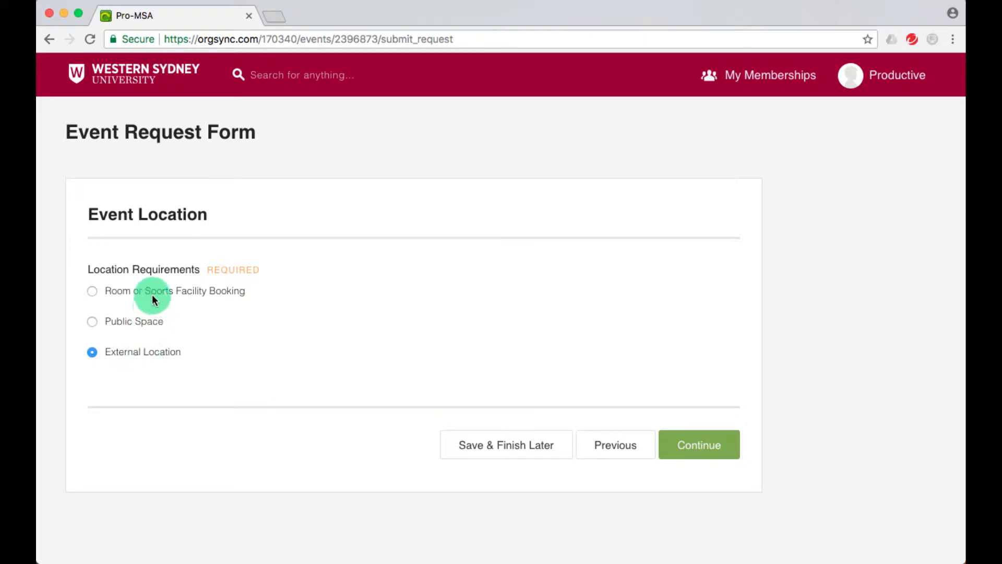
# Choose a room booking, enter 'x' as the building and 15 anticipated attendees.
pyautogui.click(178, 292)
pyautogui.click(679, 449)
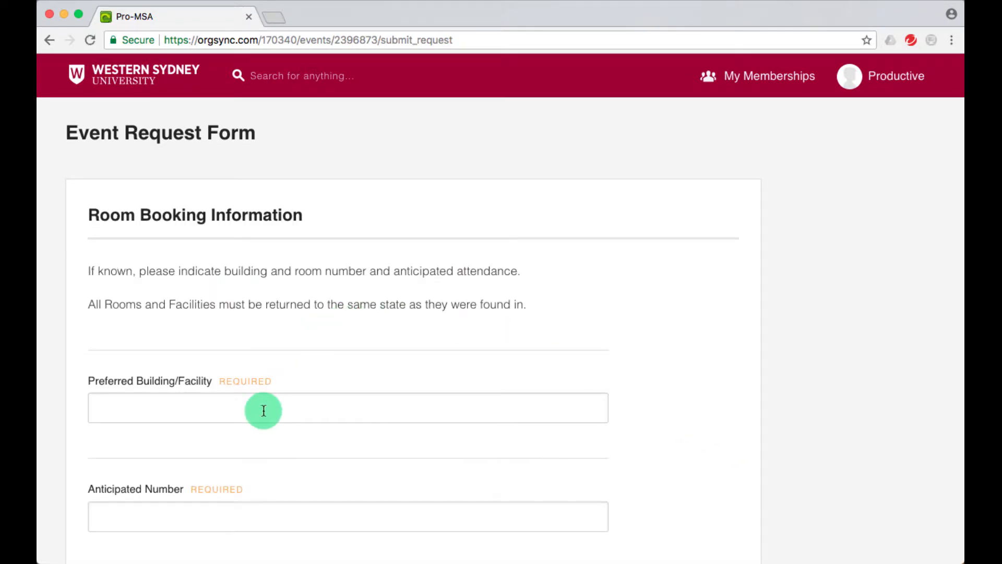
pyautogui.click(263, 410)
pyautogui.write('x')
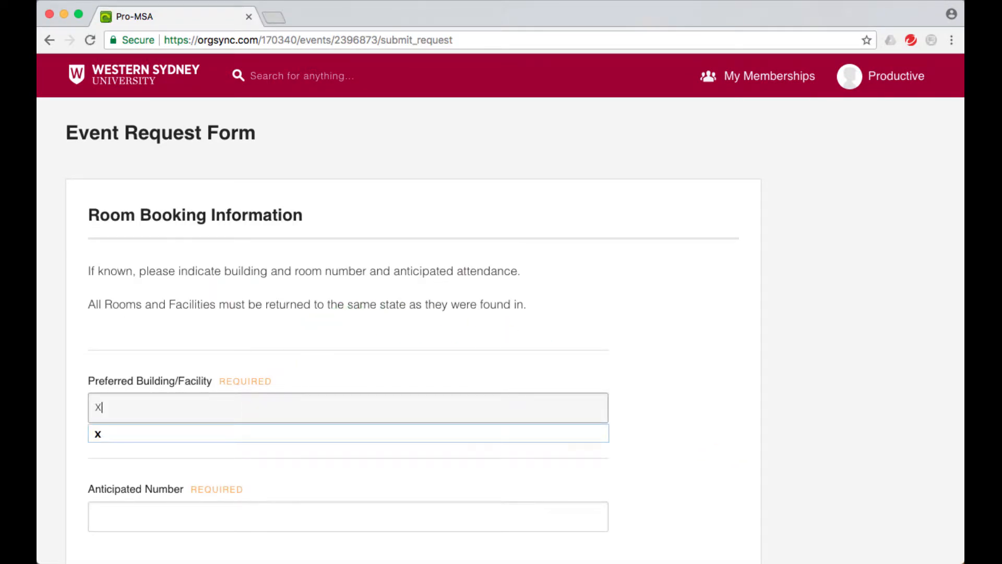
pyautogui.scroll(-3, 252, 416)
pyautogui.click(253, 425)
pyautogui.write('15')
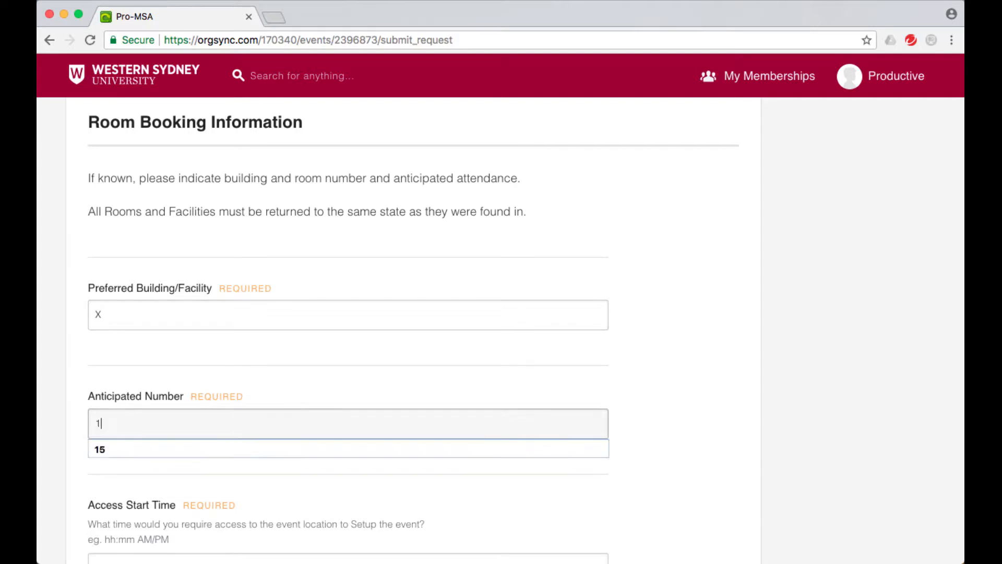
# Set the access time from 08:00 AM to 01:00 PM.
pyautogui.scroll(-3, 253, 426)
pyautogui.scroll(-1, 252, 423)
pyautogui.click(222, 404)
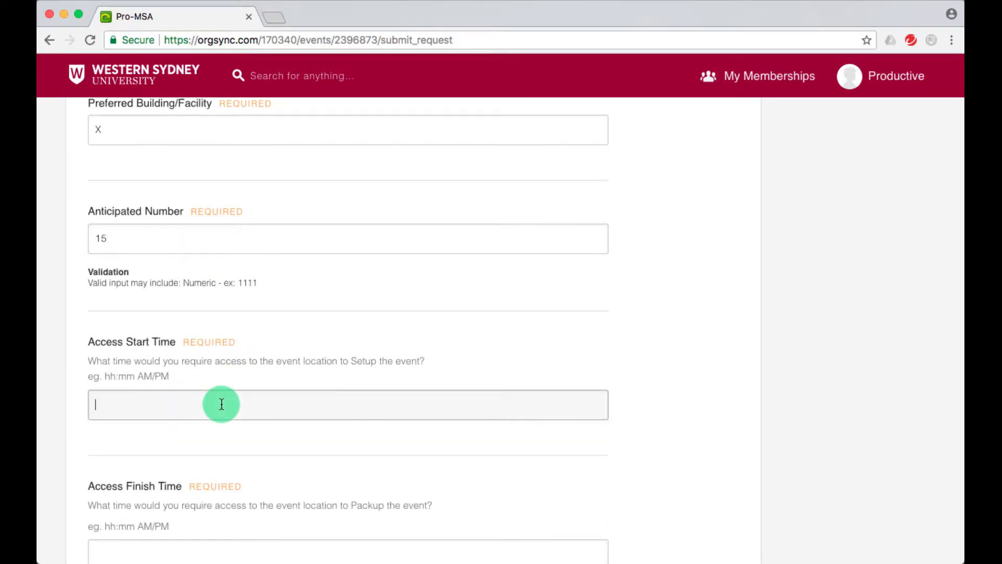
pyautogui.write('08')
pyautogui.press('Down')
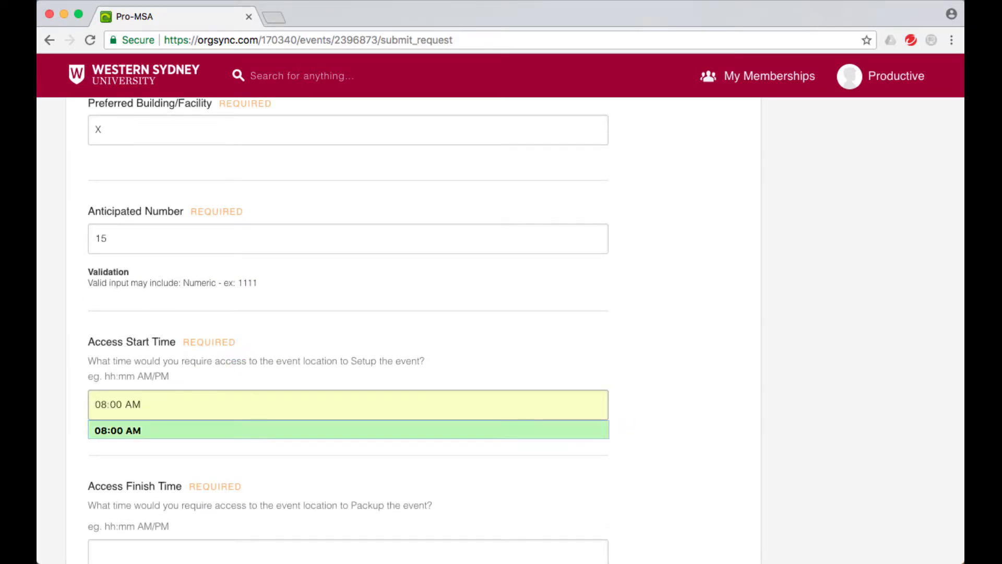
pyautogui.press('Tab')
pyautogui.scroll(-5, 348, 314)
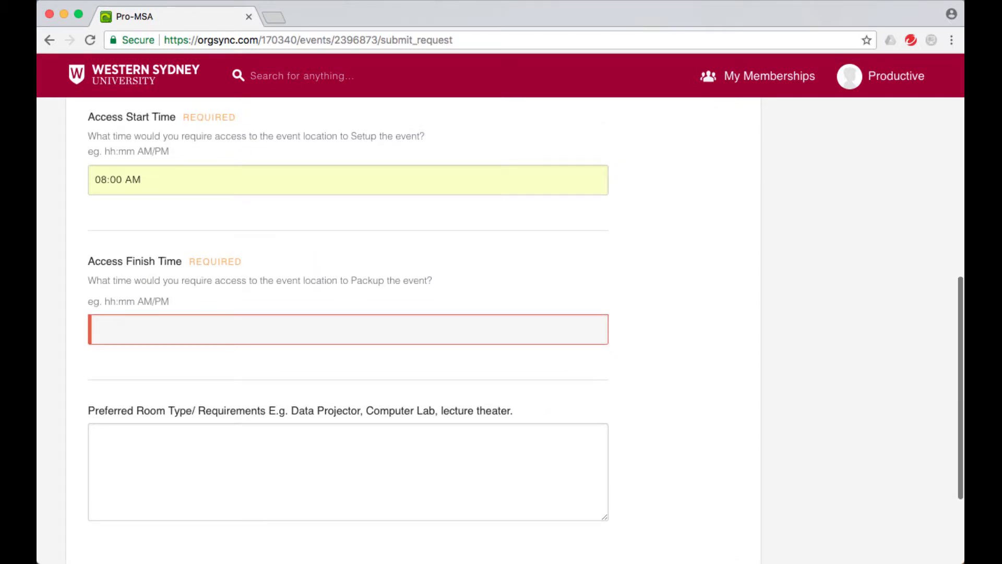
pyautogui.write('01')
pyautogui.press('Down')
pyautogui.press('Return')
# Enter 'Flat Floor Teaching' as the preferred room type and submit the booking details.
pyautogui.click(236, 460)
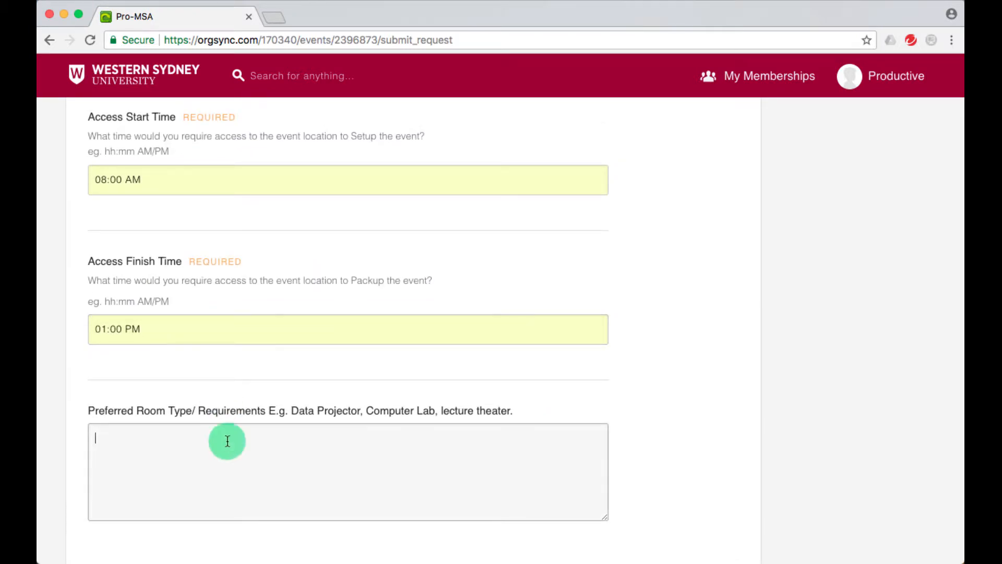
pyautogui.scroll(-2, 240, 462)
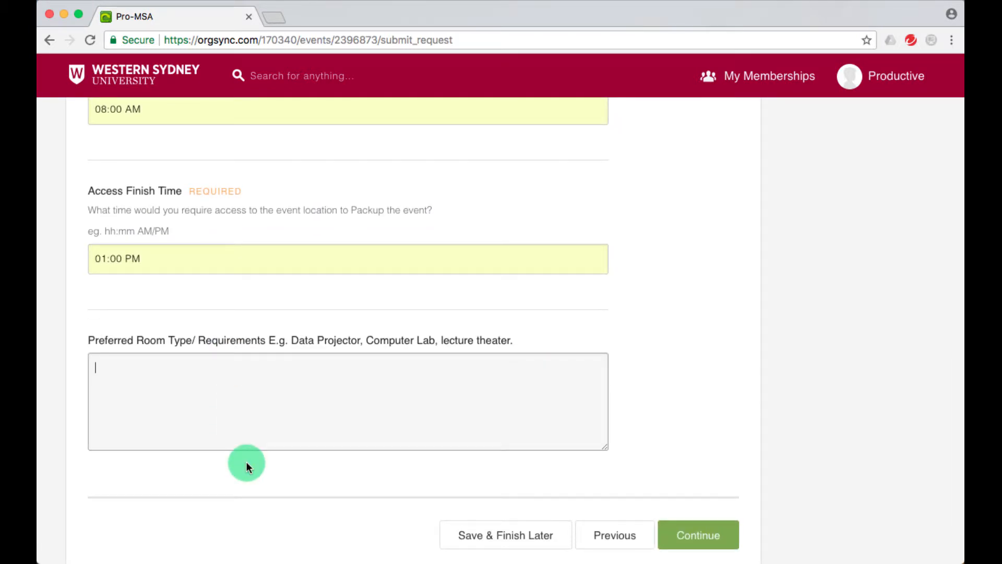
pyautogui.write('F')
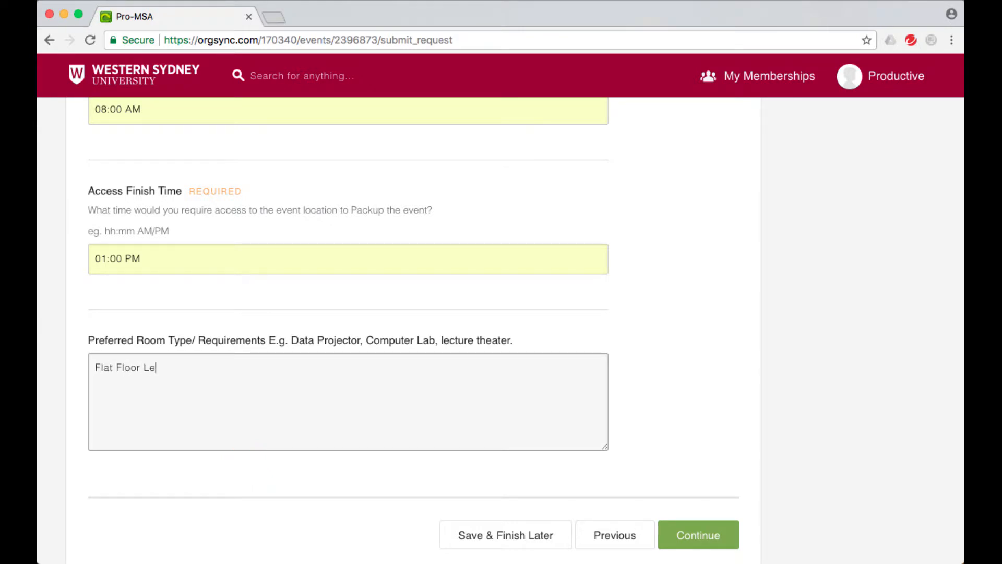
pyautogui.write('lat Floor Teaching')
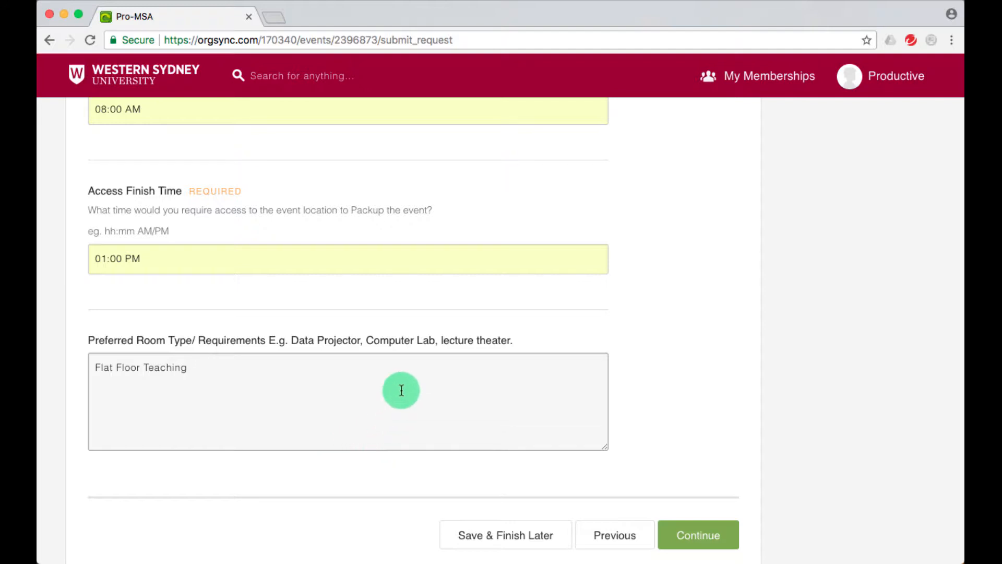
pyautogui.scroll(-2, 398, 393)
pyautogui.click(697, 472)
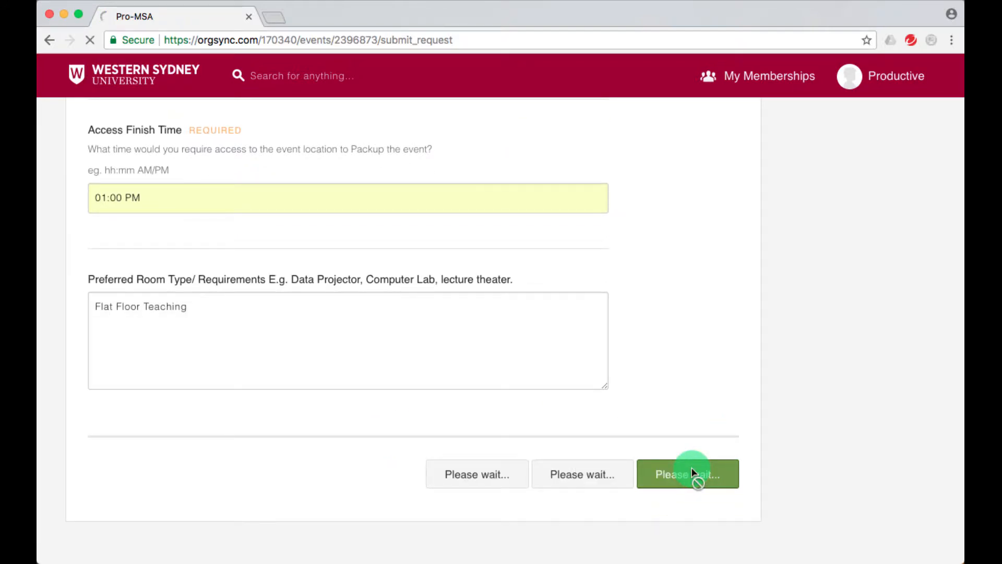
# Answer No to extra liability insurance, acknowledge the misconduct and drug policies, and submit Policies.
pyautogui.scroll(-5, 287, 359)
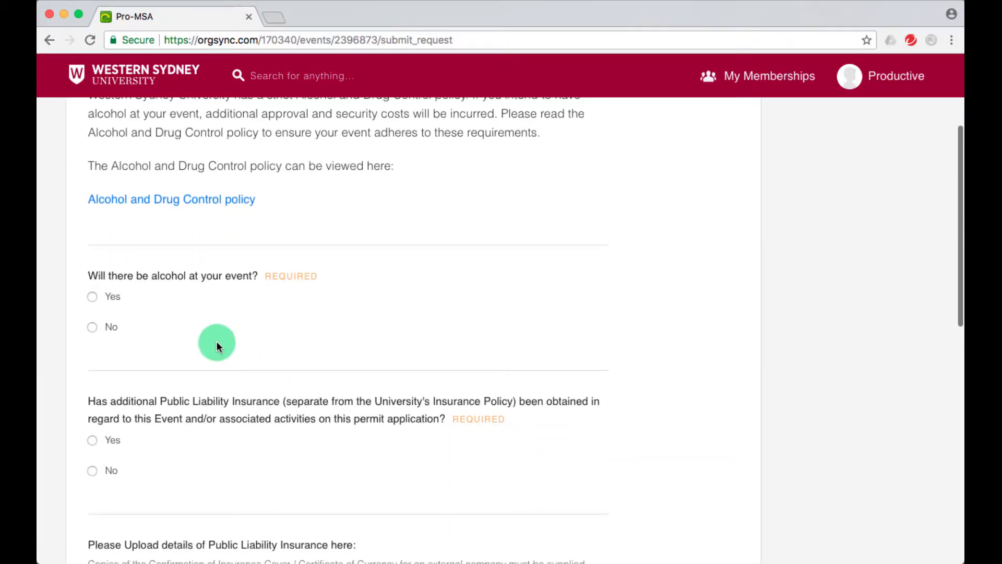
pyautogui.scroll(-4, 201, 346)
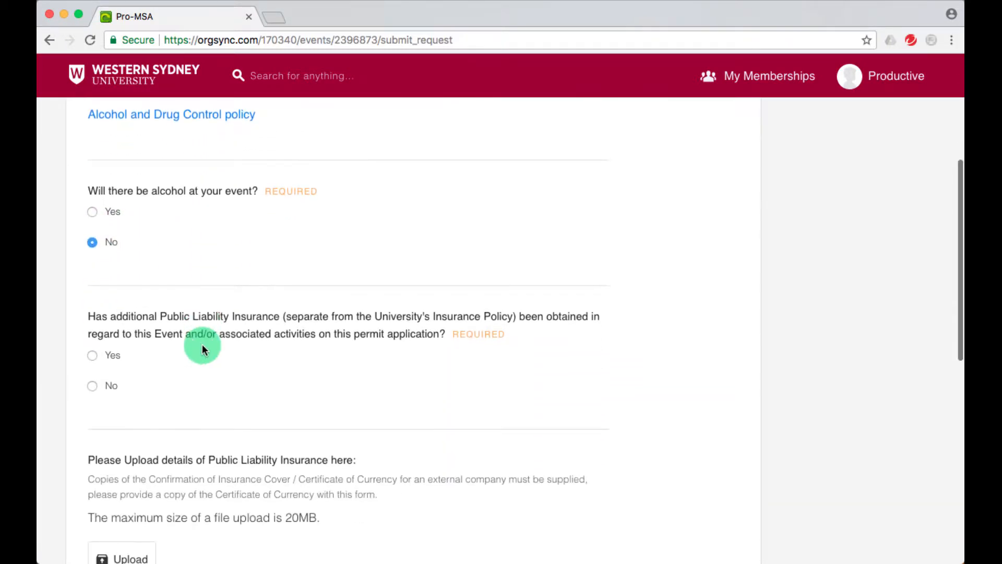
pyautogui.click(92, 301)
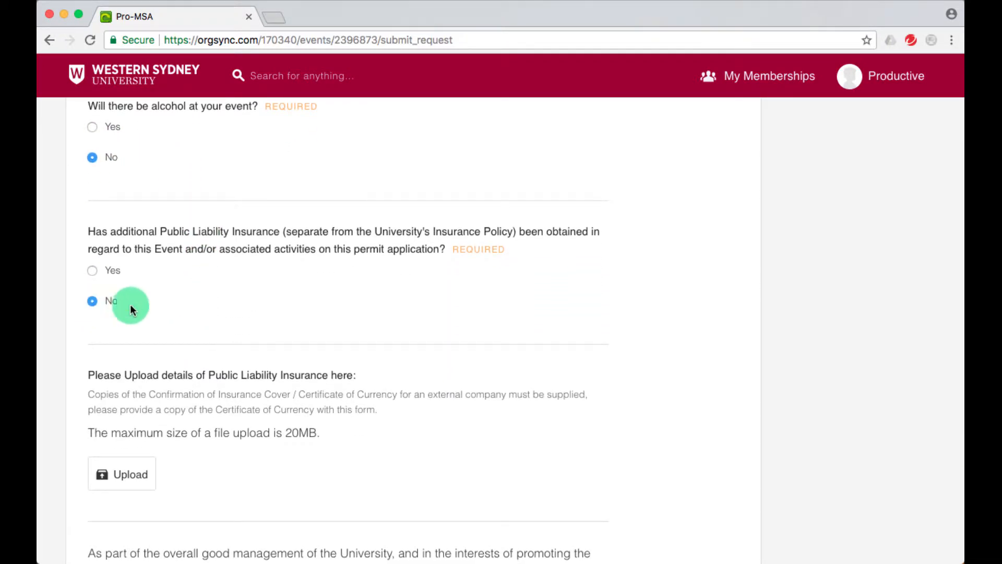
pyautogui.scroll(-9, 210, 333)
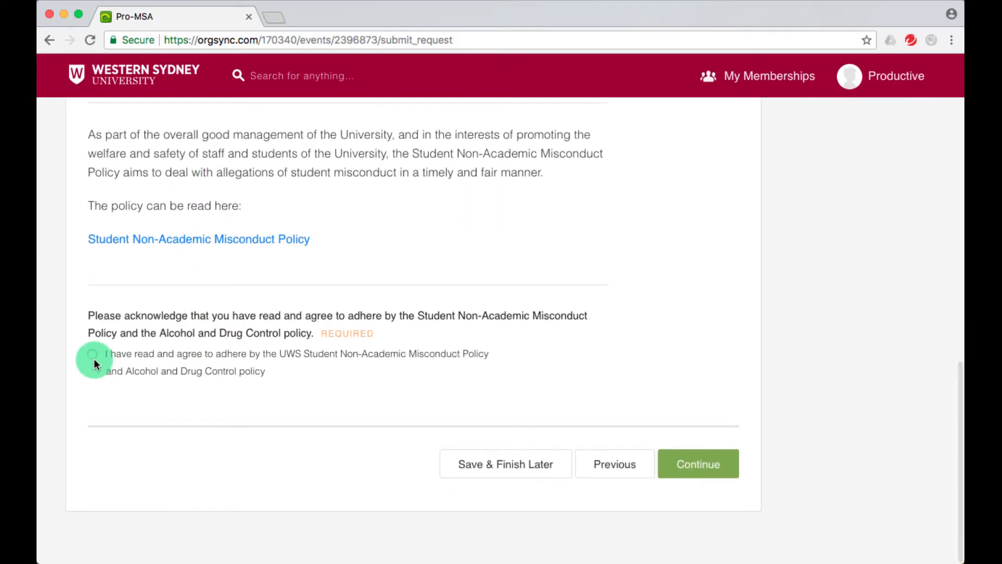
pyautogui.click(92, 353)
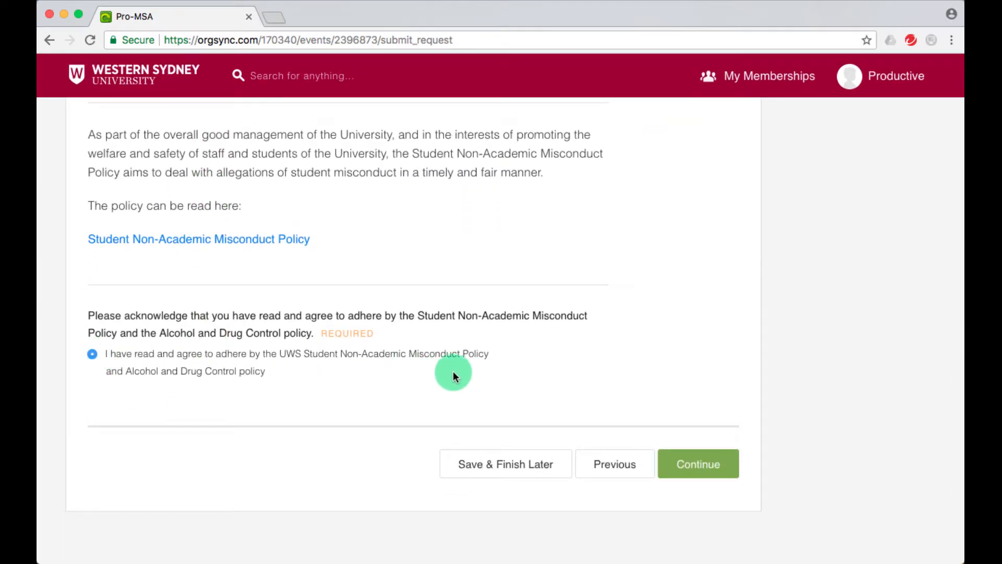
pyautogui.click(694, 464)
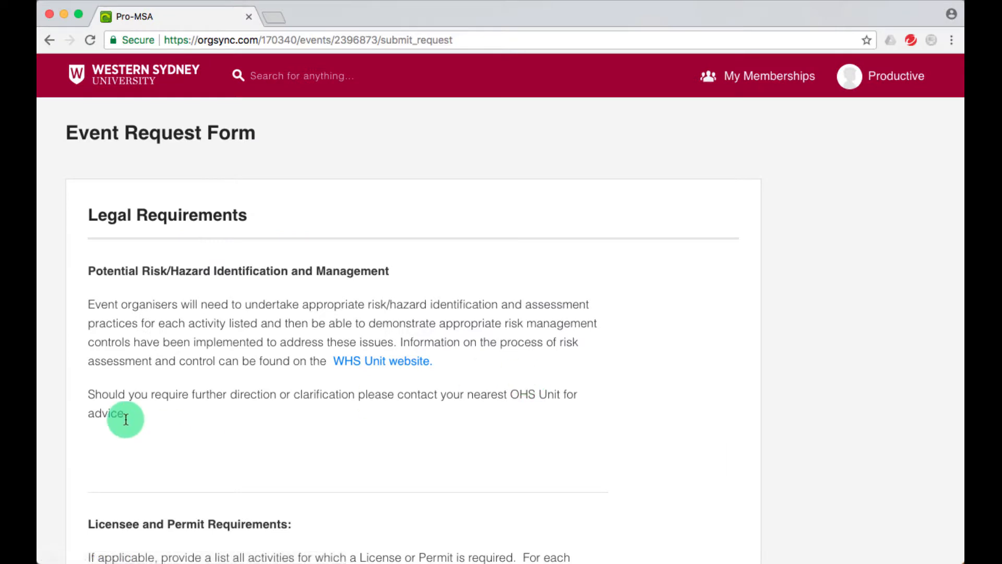
# Pass Legal Requirements with no licences or permits listed.
pyautogui.scroll(-3, 125, 414)
pyautogui.scroll(2, 125, 417)
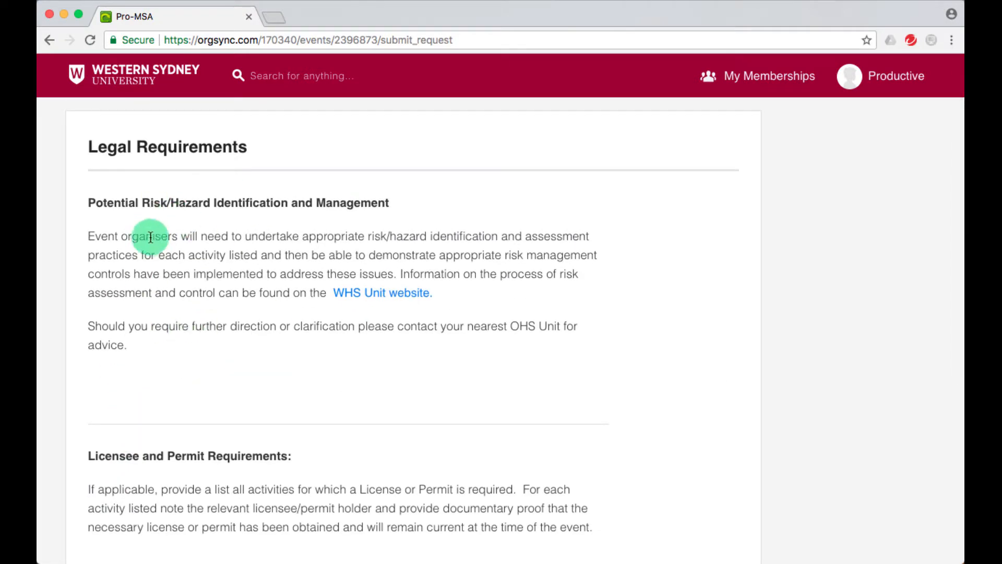
pyautogui.scroll(-6, 187, 240)
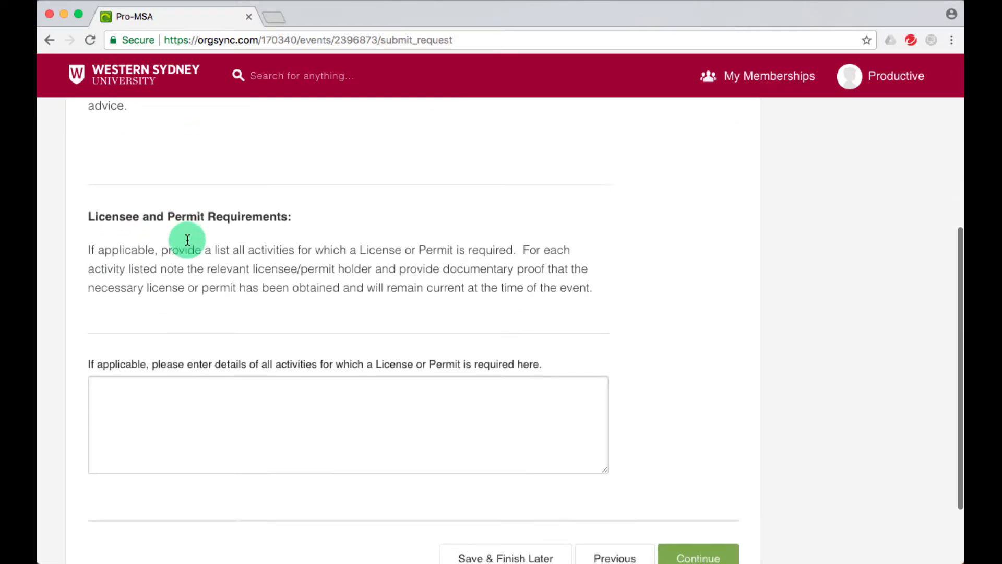
pyautogui.click(186, 307)
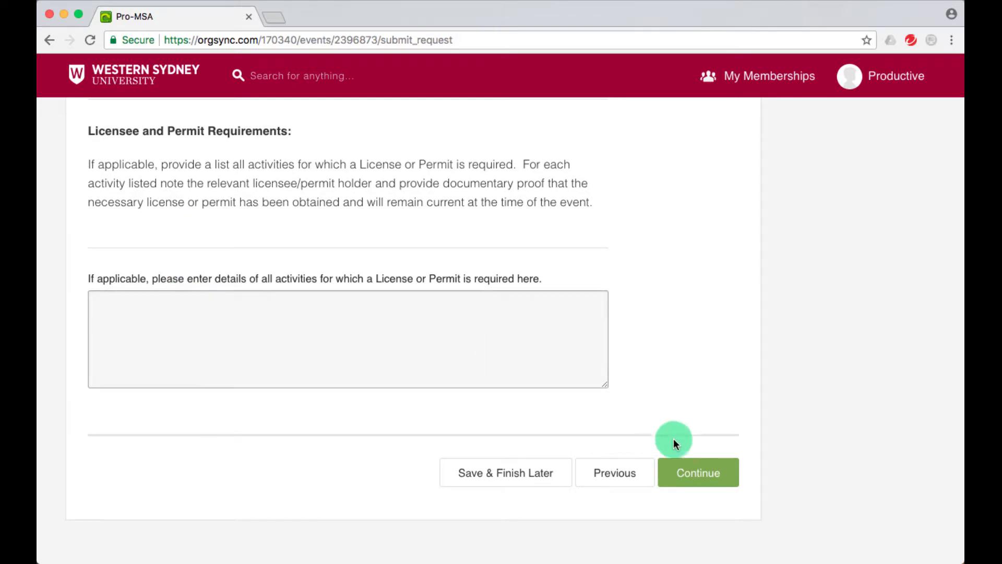
pyautogui.click(690, 470)
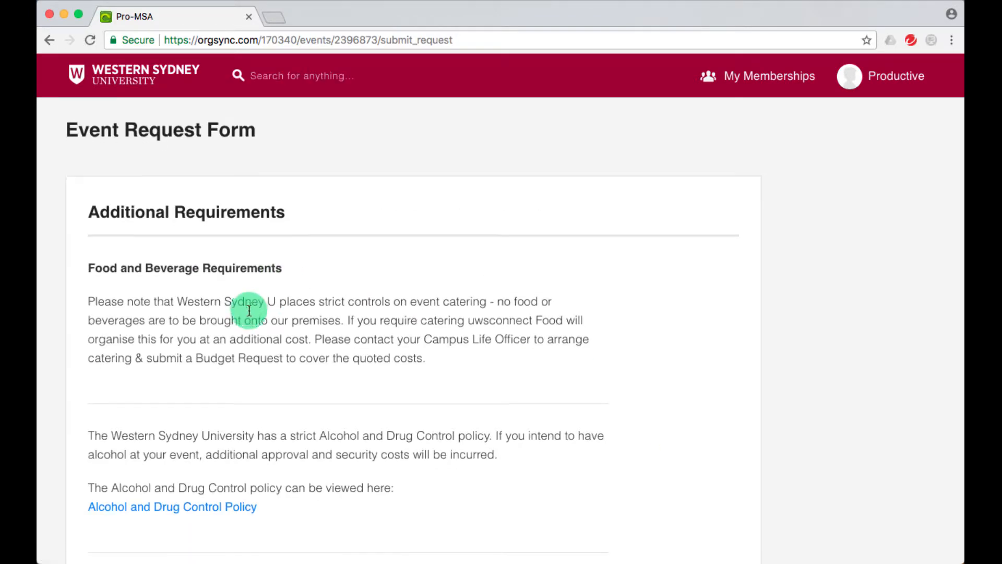
# Answer No to alcohol, leave resources blank, and submit Additional Requirements.
pyautogui.scroll(-6, 246, 311)
pyautogui.scroll(-1, 249, 311)
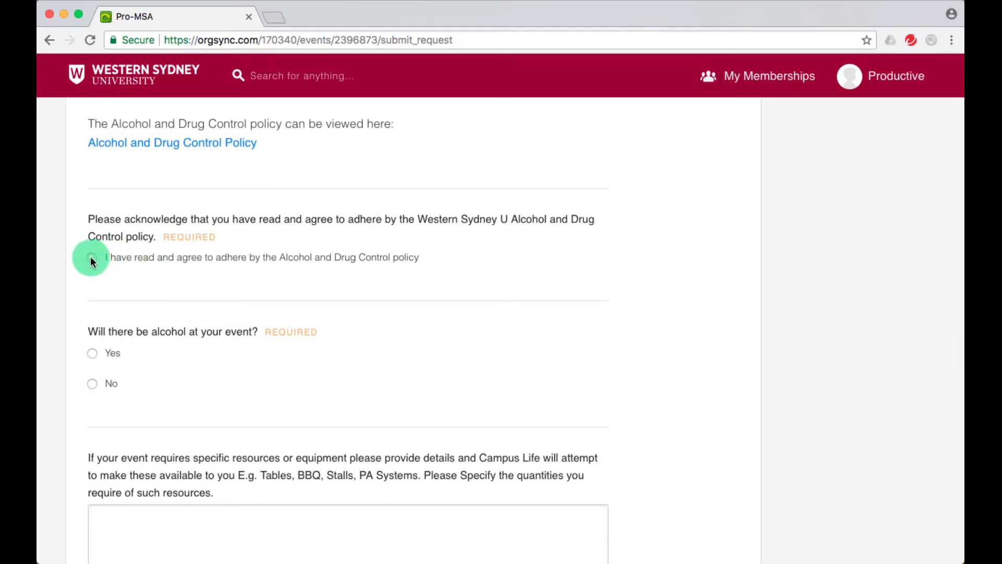
pyautogui.scroll(-2, 198, 293)
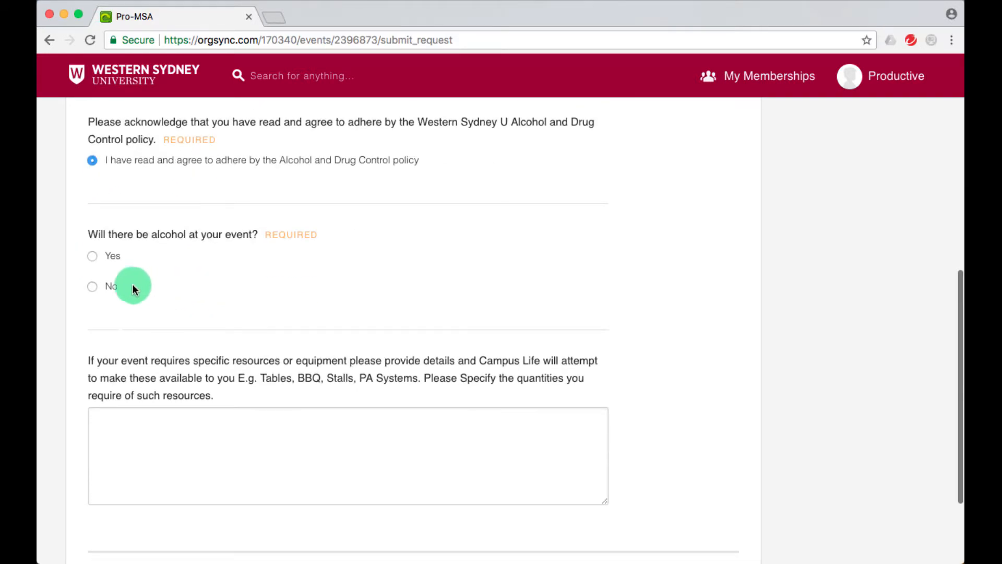
pyautogui.click(92, 285)
pyautogui.scroll(-1, 93, 287)
pyautogui.scroll(-1, 575, 311)
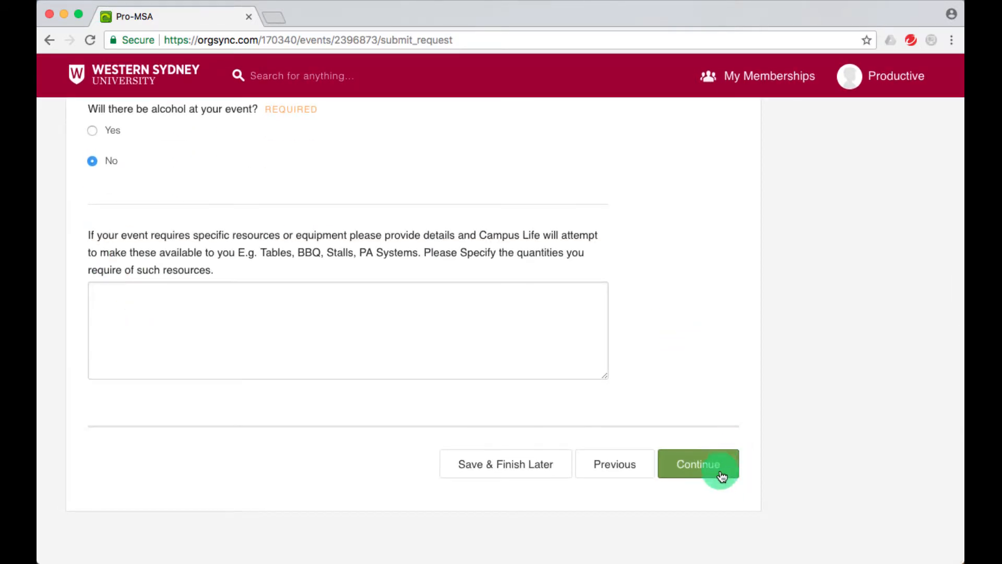
pyautogui.click(430, 338)
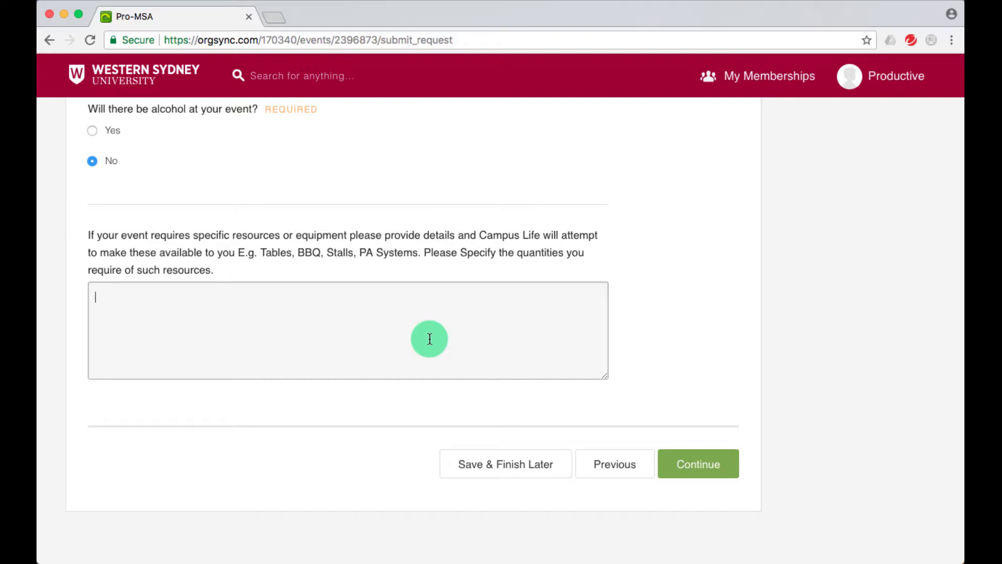
pyautogui.click(699, 463)
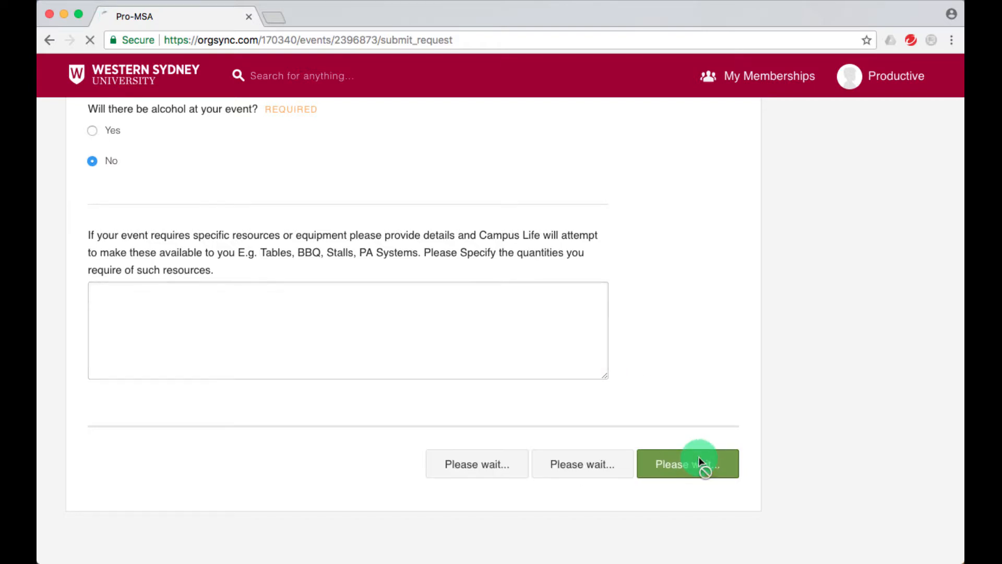
# Review the guest details and community attendees answers.
pyautogui.scroll(-2, 488, 312)
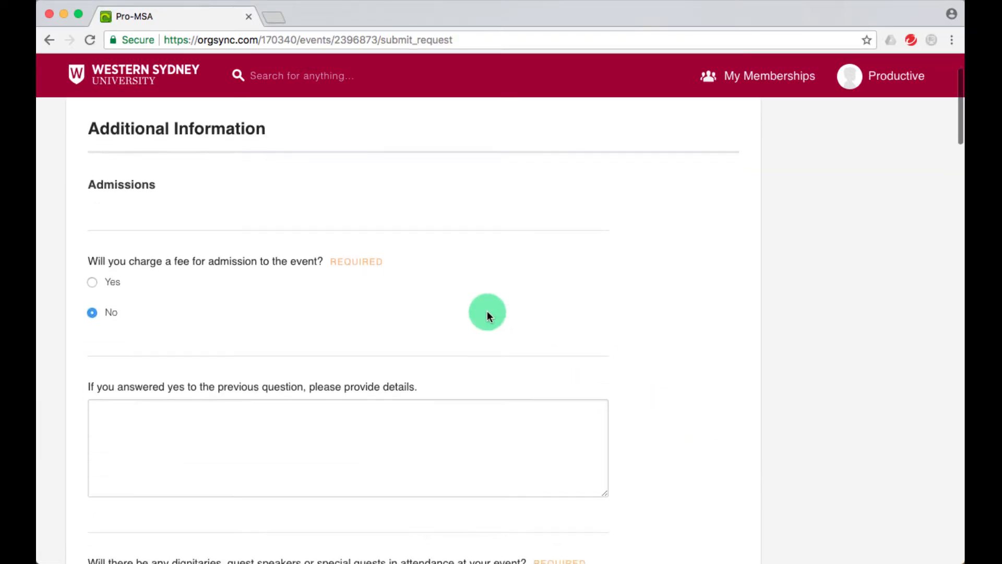
pyautogui.scroll(-1, 487, 311)
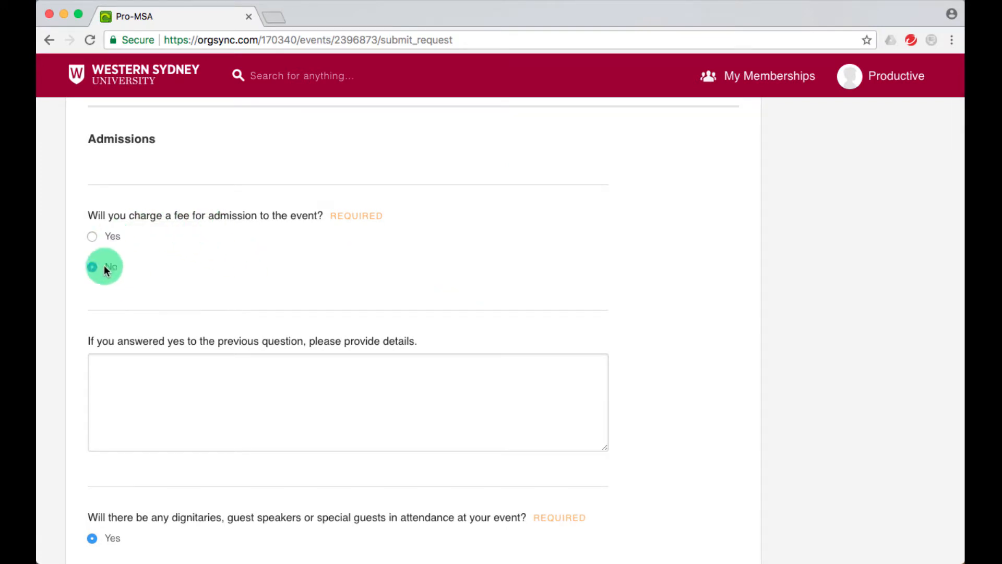
pyautogui.scroll(-2, 176, 258)
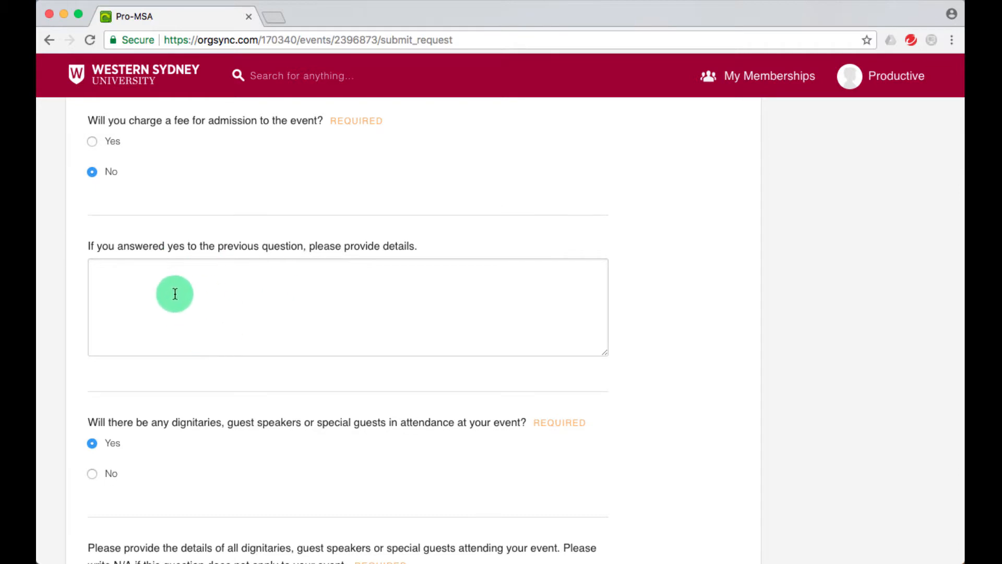
pyautogui.scroll(-3, 197, 294)
pyautogui.scroll(-1, 197, 296)
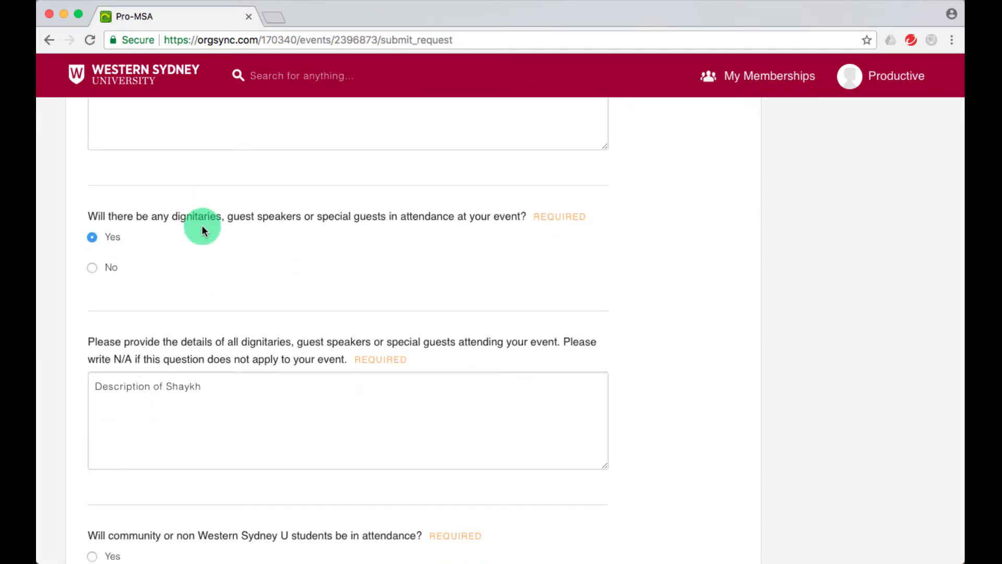
pyautogui.click(214, 420)
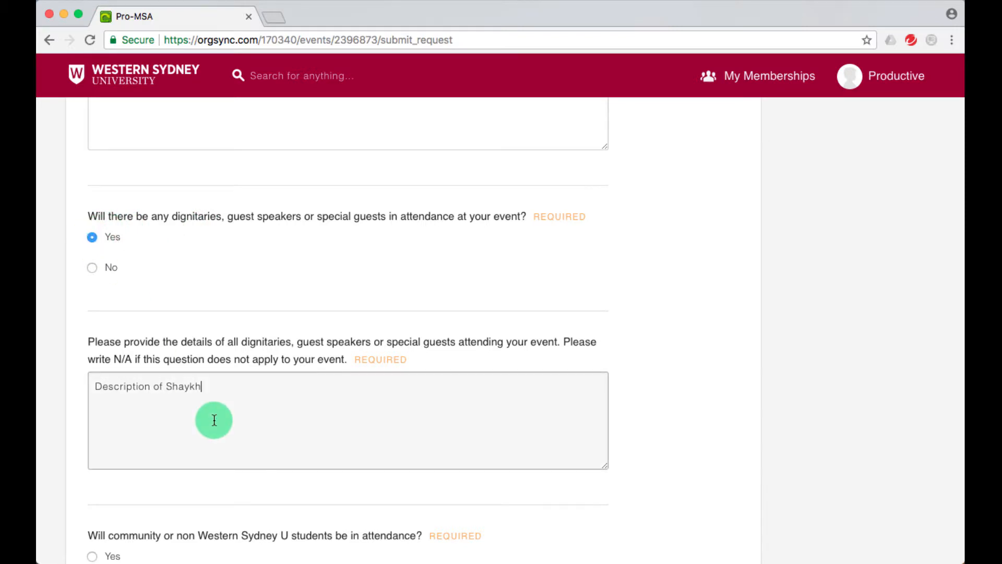
pyautogui.scroll(-4, 214, 420)
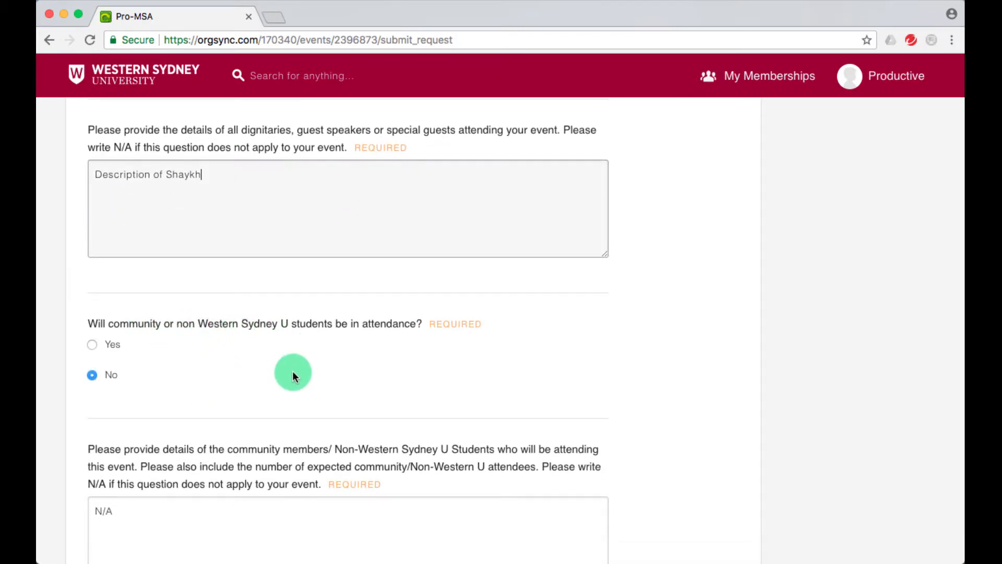
pyautogui.scroll(-1, 293, 375)
pyautogui.scroll(-2, 115, 339)
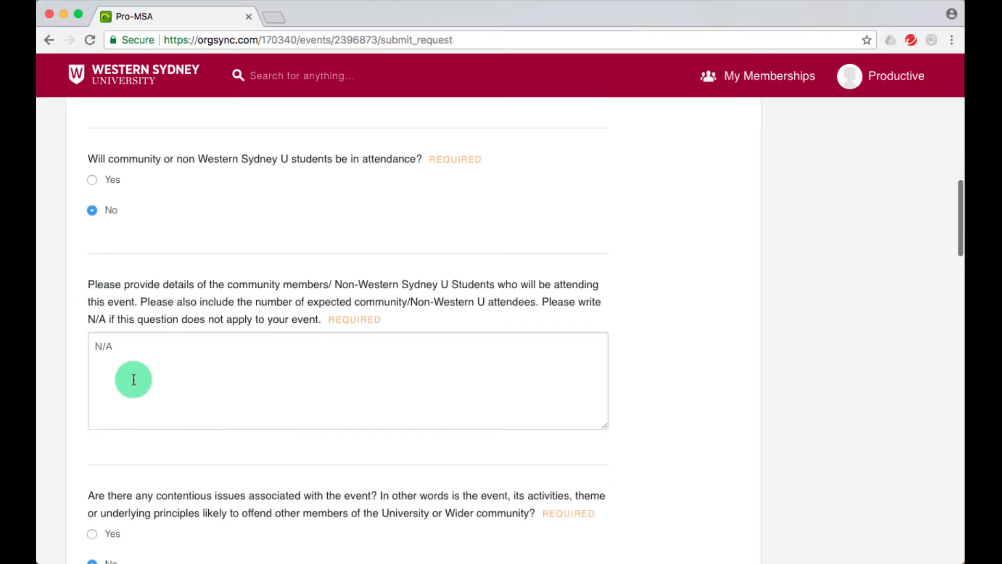
pyautogui.click(133, 380)
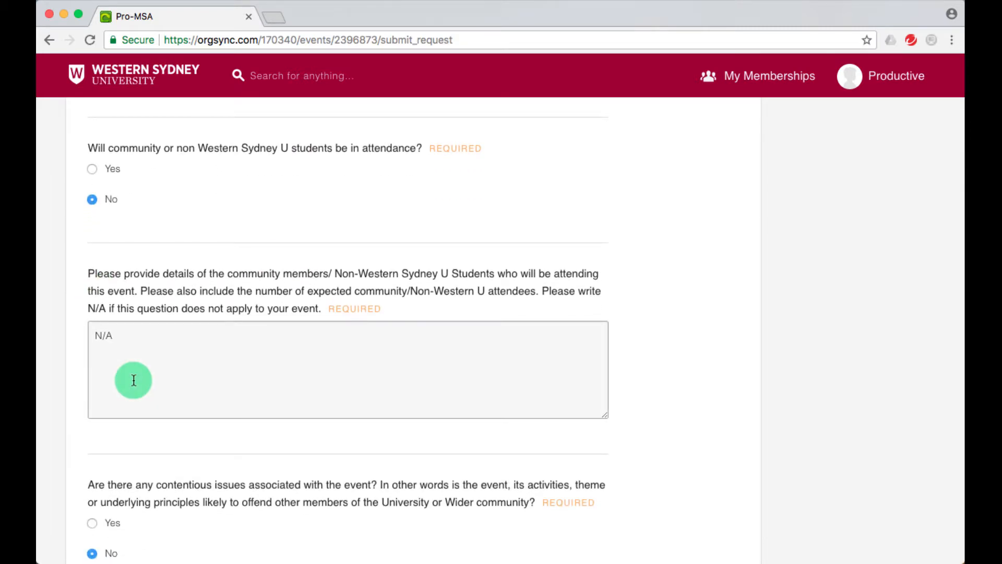
# Check the misconduct acknowledgement at the bottom and advance to the Event Organiser's Declaration.
pyautogui.scroll(-3, 134, 380)
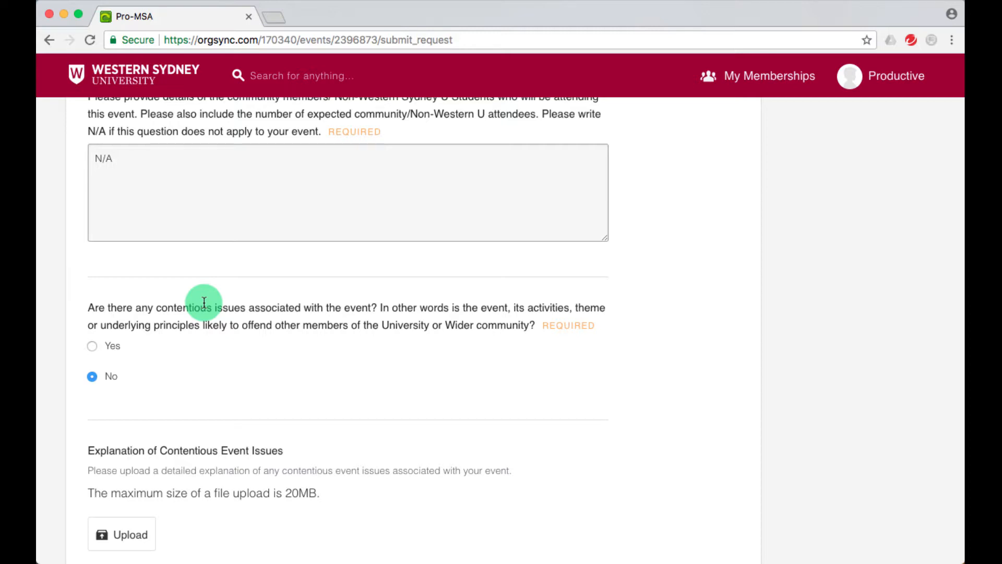
pyautogui.scroll(-5, 204, 303)
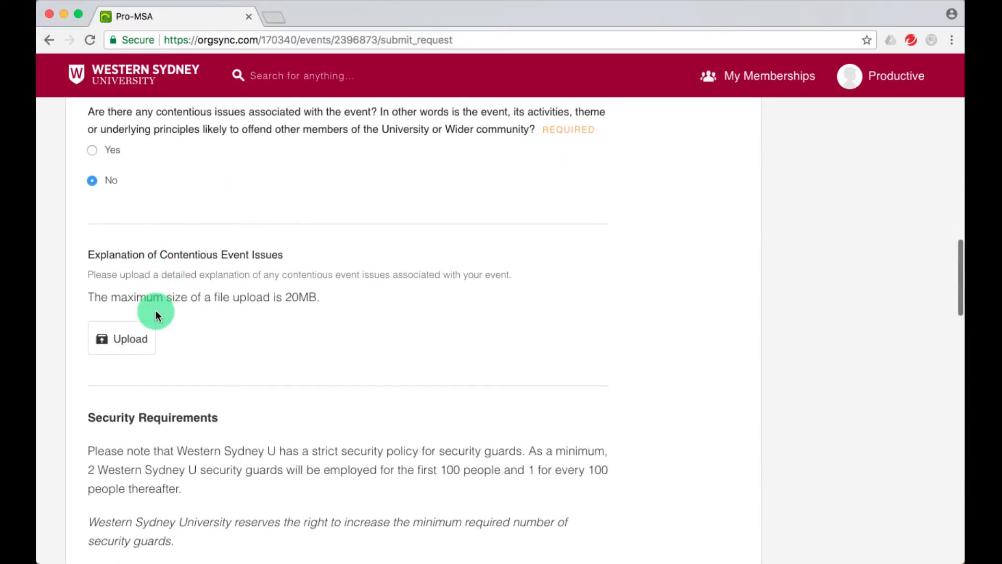
pyautogui.scroll(-1, 214, 270)
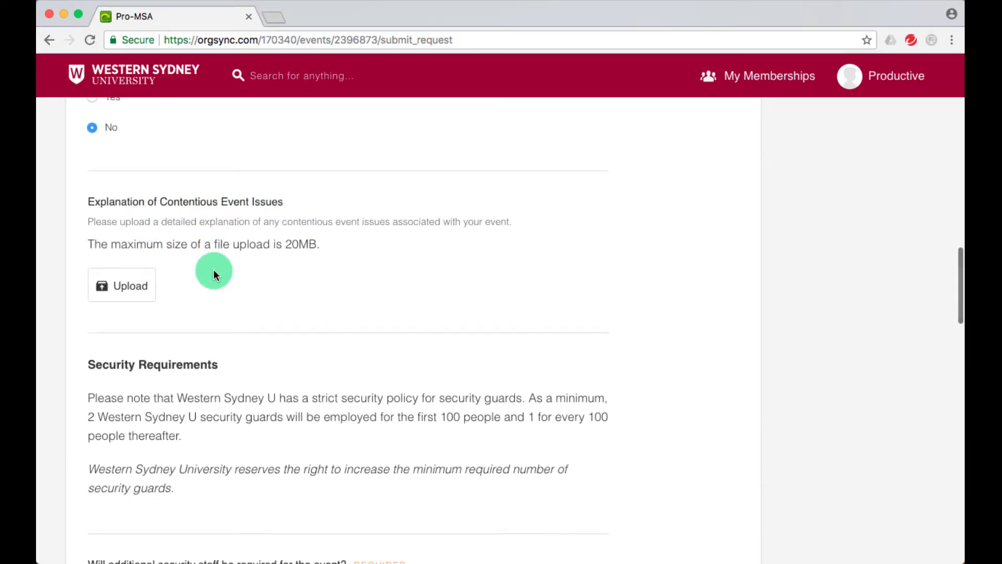
pyautogui.scroll(-4, 214, 272)
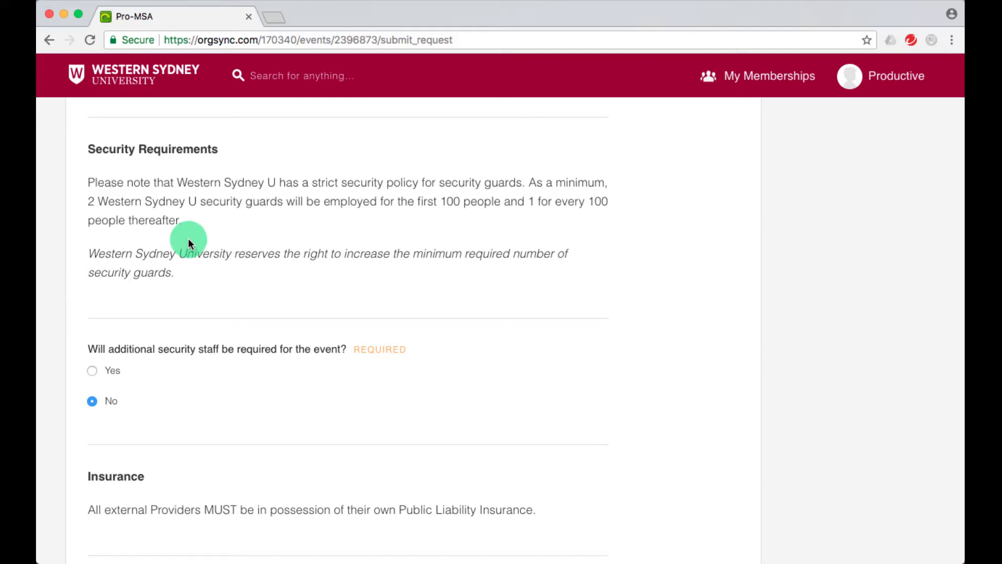
pyautogui.scroll(-3, 189, 243)
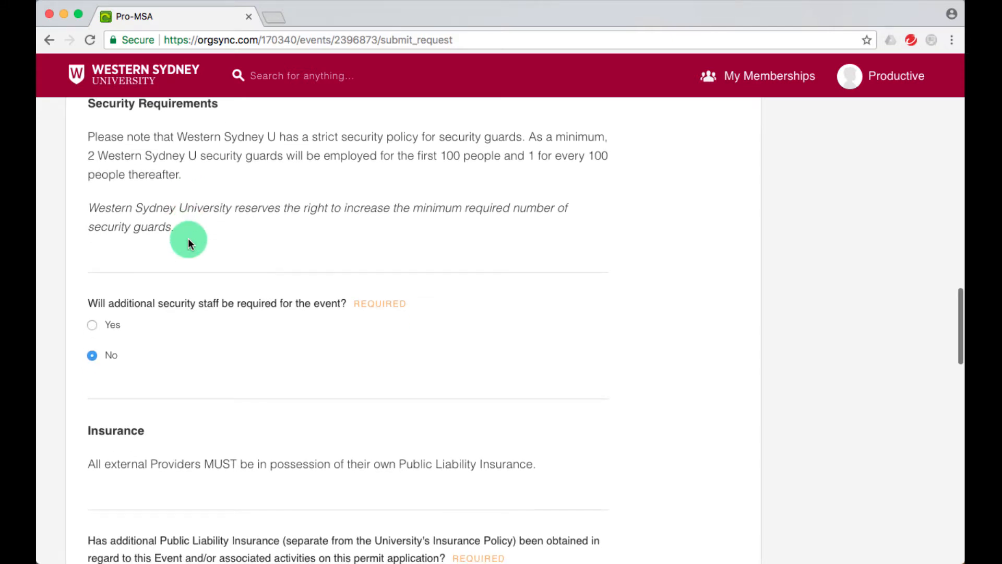
pyautogui.scroll(-6, 189, 243)
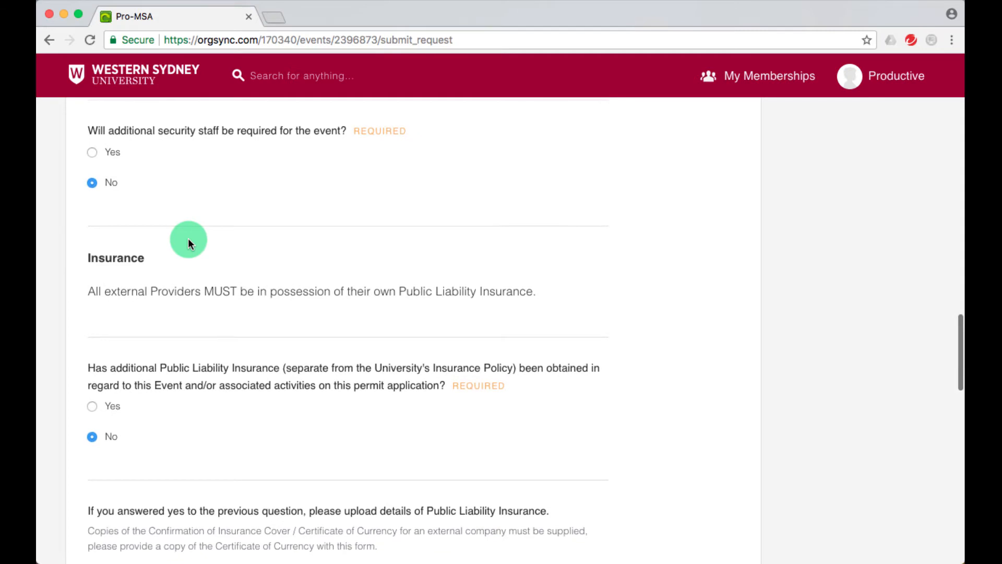
pyautogui.scroll(-5, 189, 243)
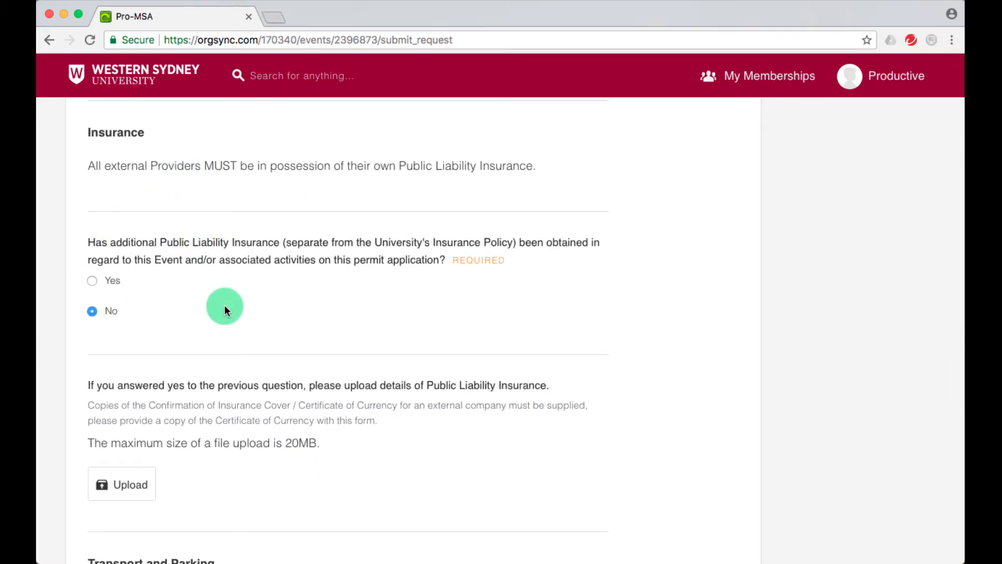
pyautogui.scroll(-12, 224, 306)
pyautogui.scroll(-8, 224, 307)
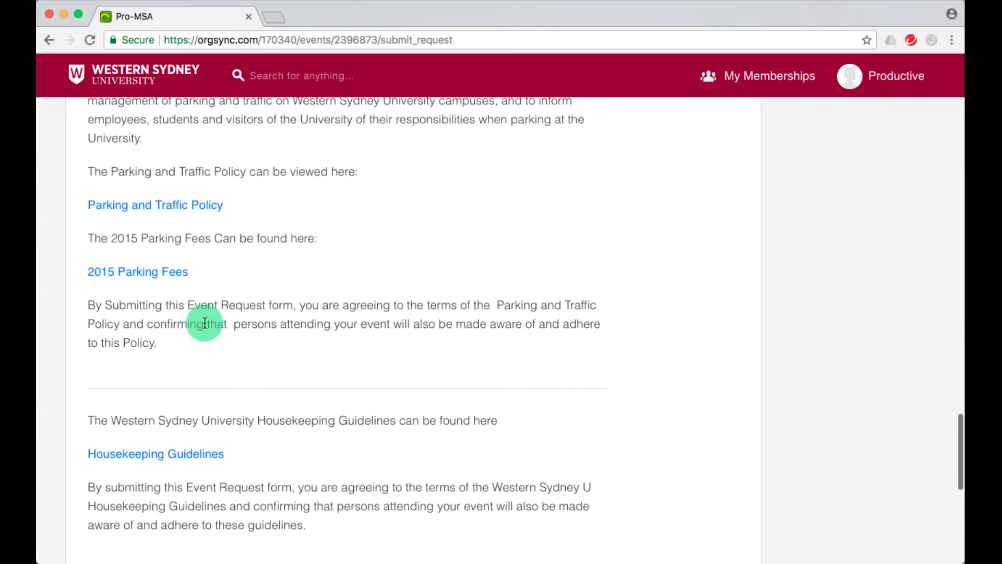
pyautogui.scroll(-5, 199, 274)
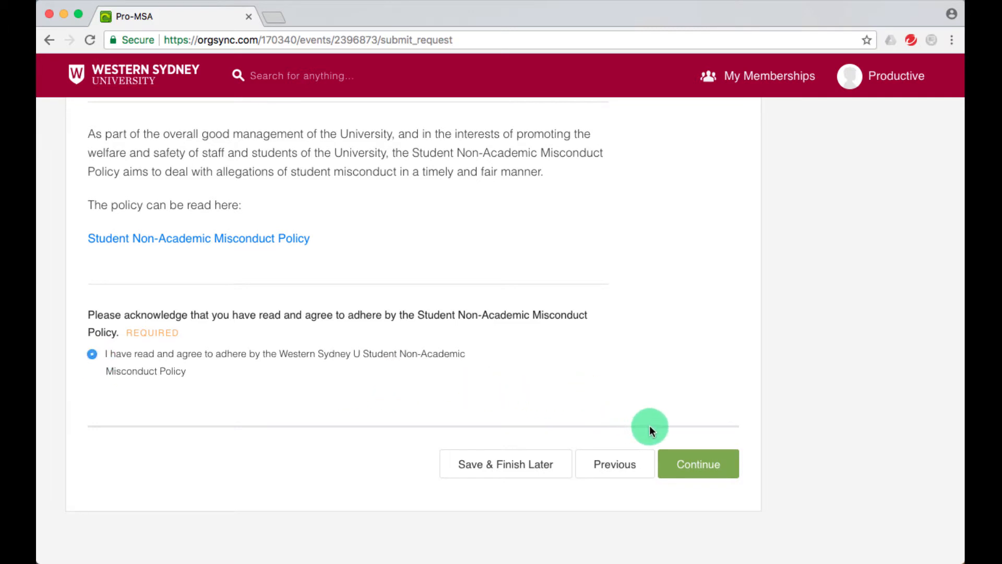
pyautogui.click(689, 476)
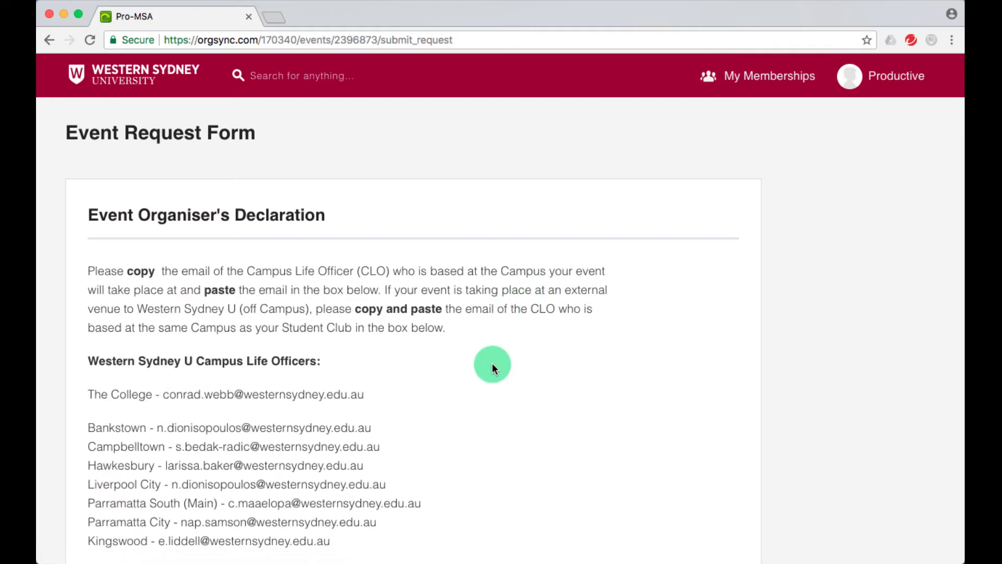
# Copy the Bankstown Campus Life Officer's e-mail into Enter Relevant Email and continue with I agree ticked.
pyautogui.scroll(-2, 493, 366)
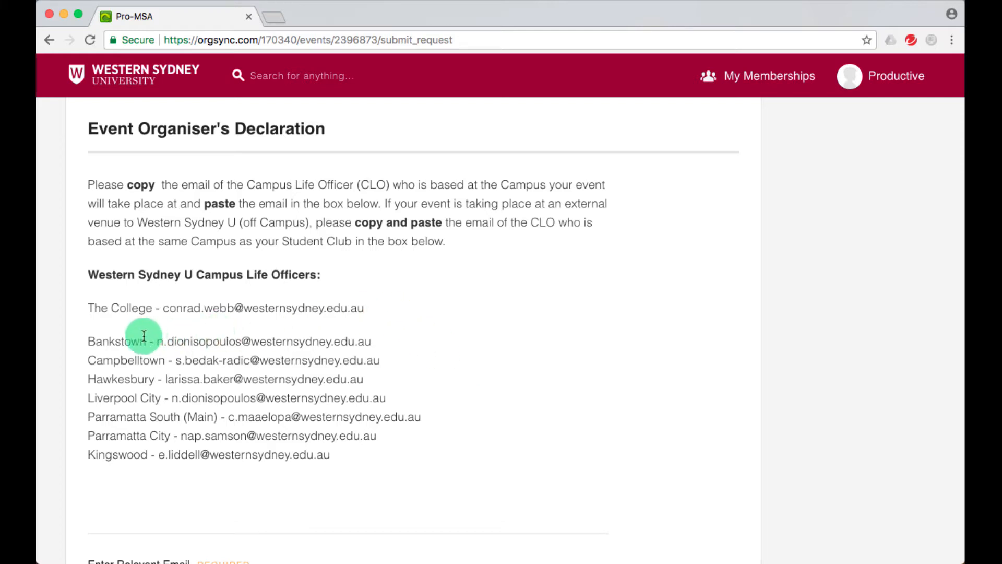
pyautogui.moveTo(156, 342); pyautogui.dragTo(369, 342)
pyautogui.press('super+c')
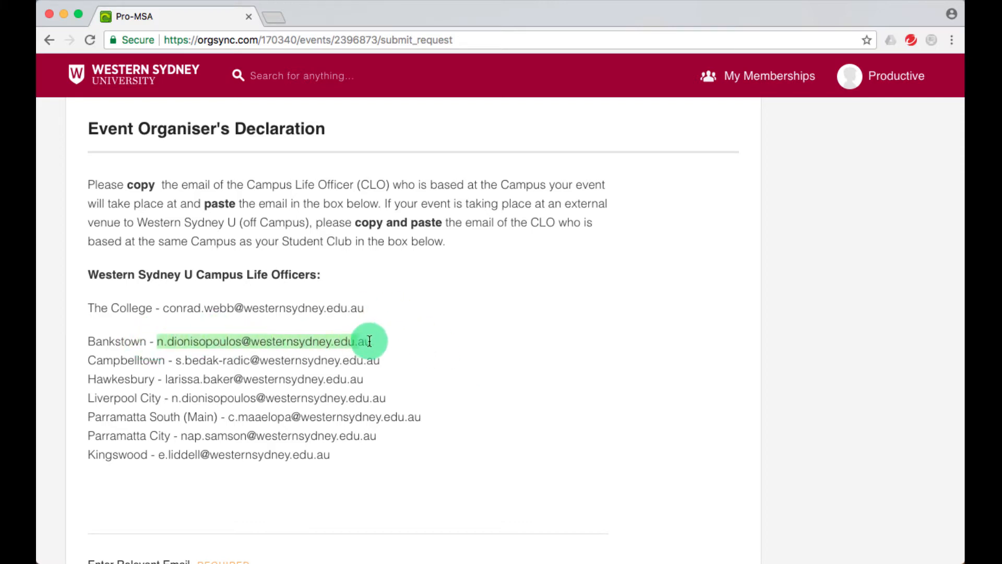
pyautogui.scroll(-5, 376, 342)
pyautogui.click(271, 320)
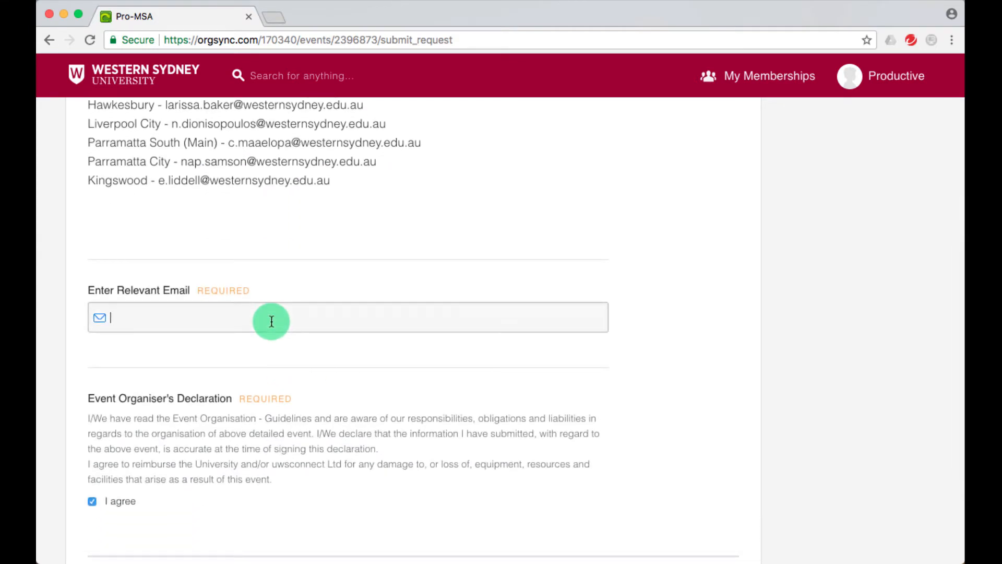
pyautogui.press('super+v')
pyautogui.scroll(-3, 281, 360)
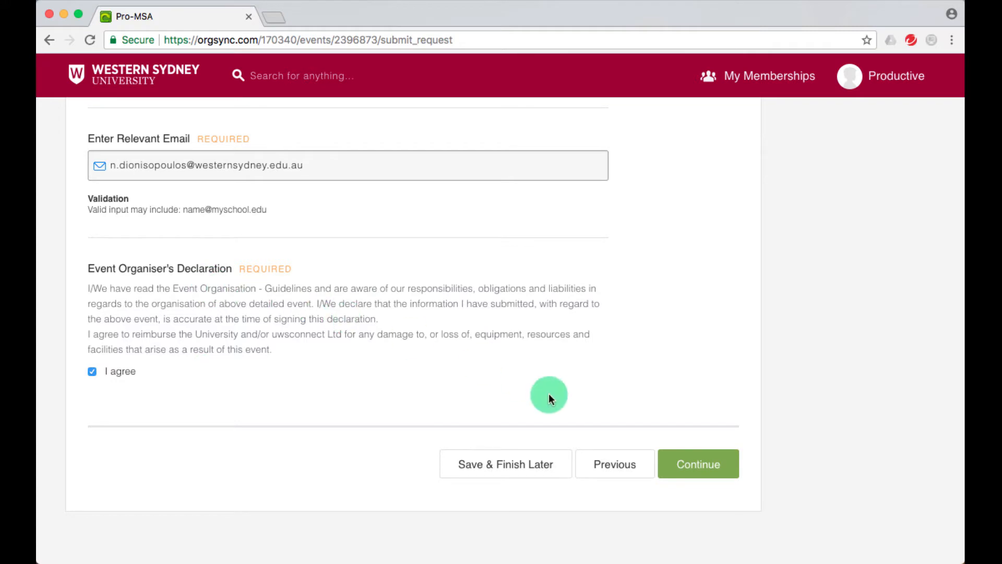
pyautogui.click(703, 469)
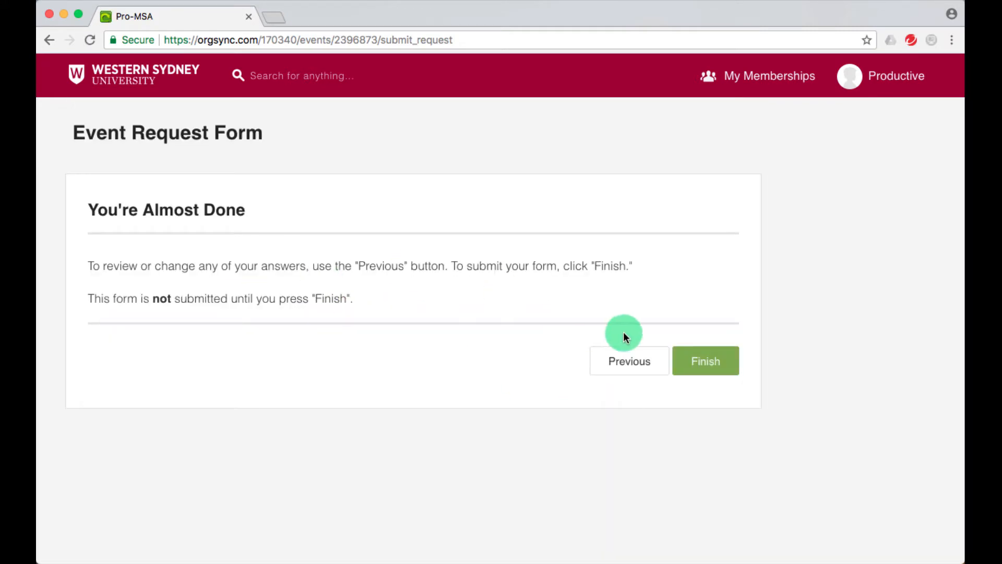
# Finish the Test event request and confirm it shows as Pending in the club's Events list.
pyautogui.click(708, 356)
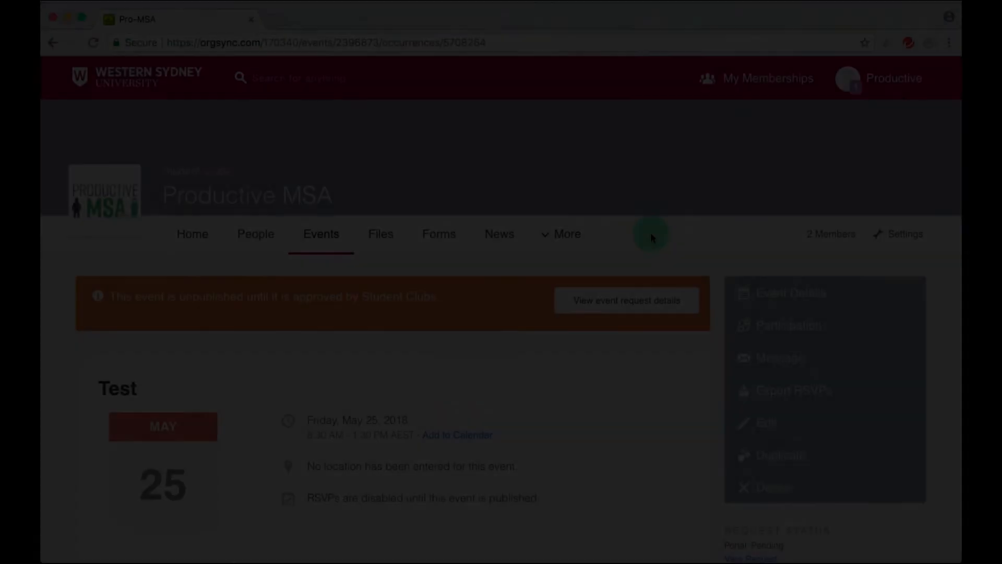
pyautogui.scroll(-2, 651, 233)
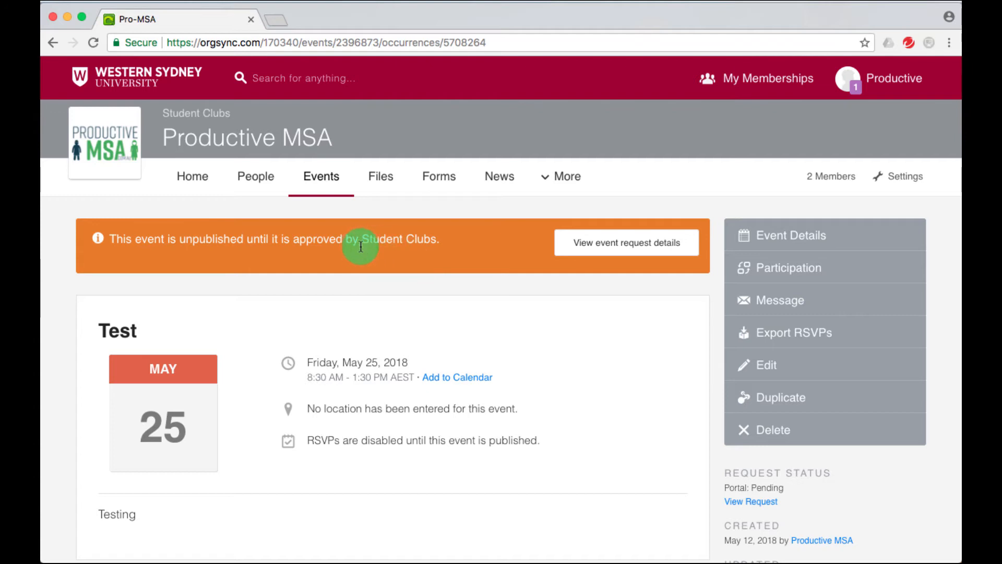
pyautogui.scroll(-2, 346, 250)
pyautogui.scroll(-2, 312, 299)
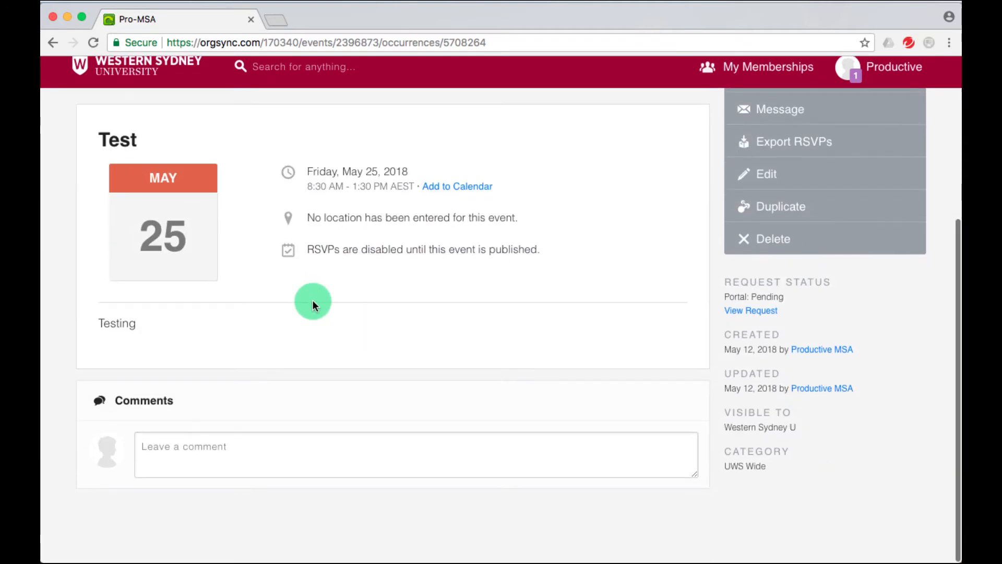
pyautogui.click(192, 466)
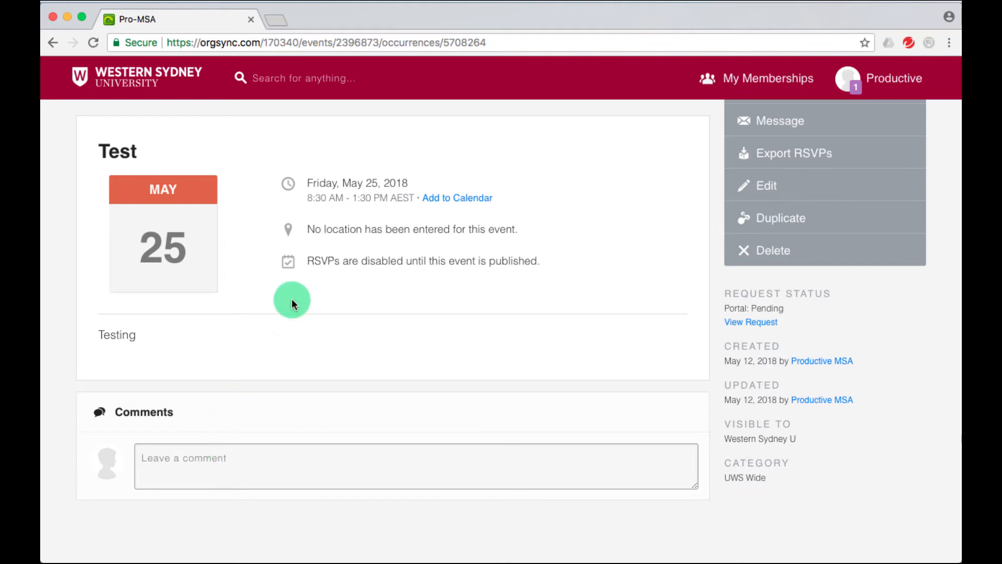
pyautogui.scroll(5, 378, 338)
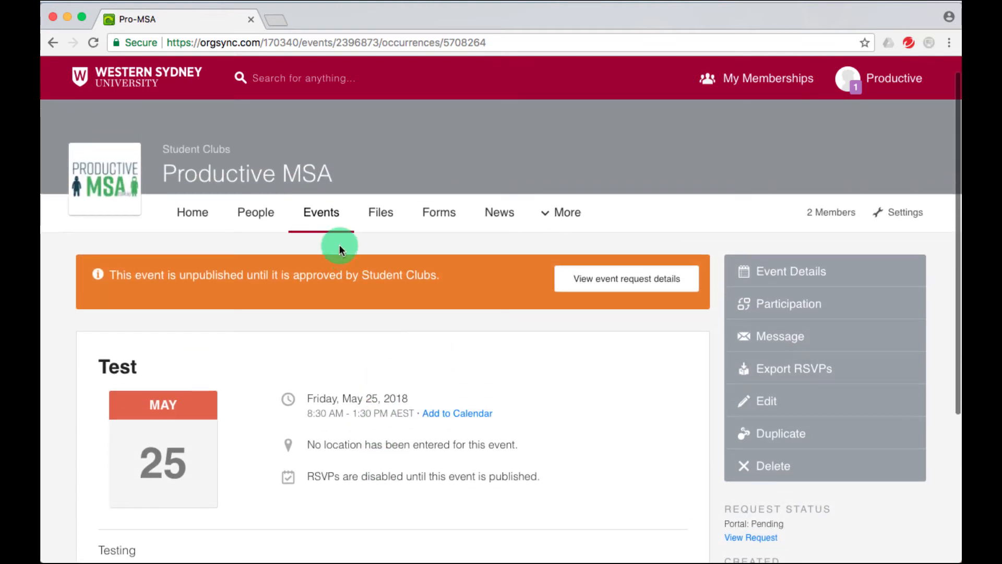
pyautogui.click(318, 223)
pyautogui.scroll(-2, 321, 331)
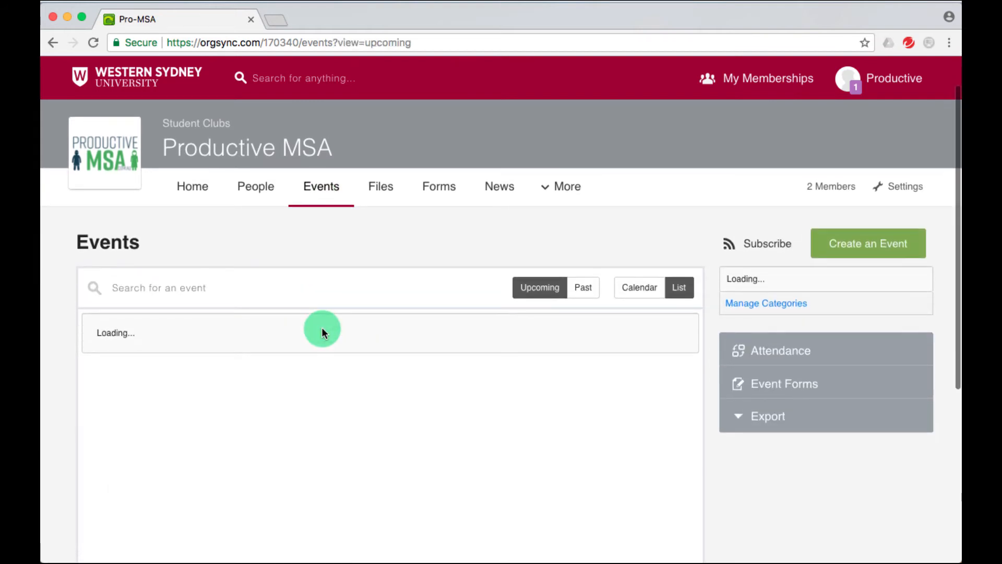